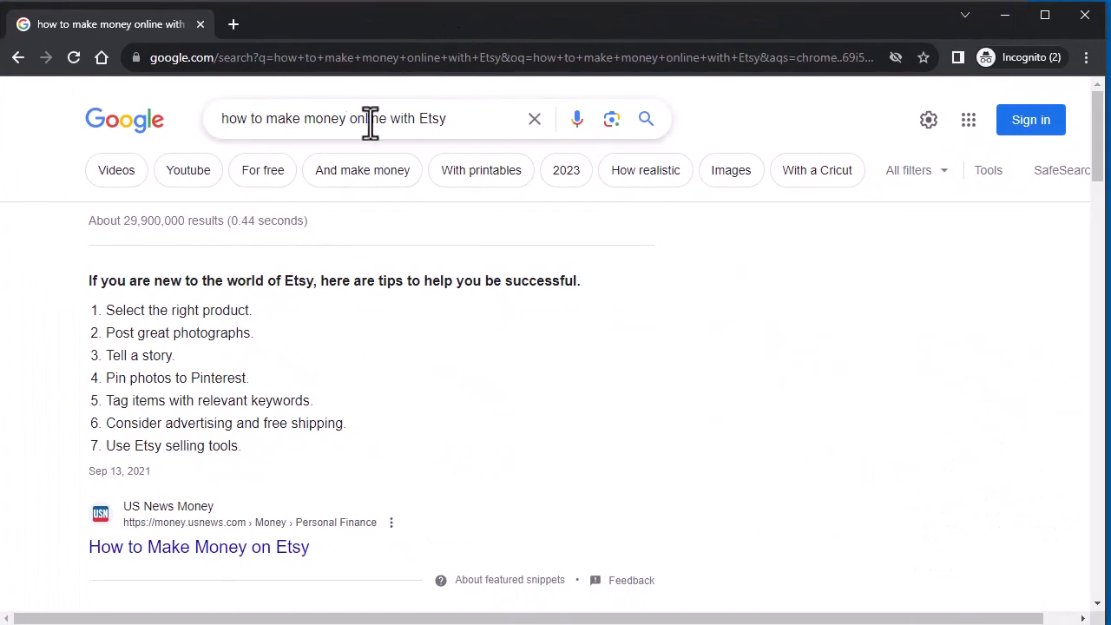
# Step: Open the PT Money article "How to Make Money on Etsy | Pro Seller Tells All" from the search results in a new tab
pyautogui.scroll(-10, 847, 447)
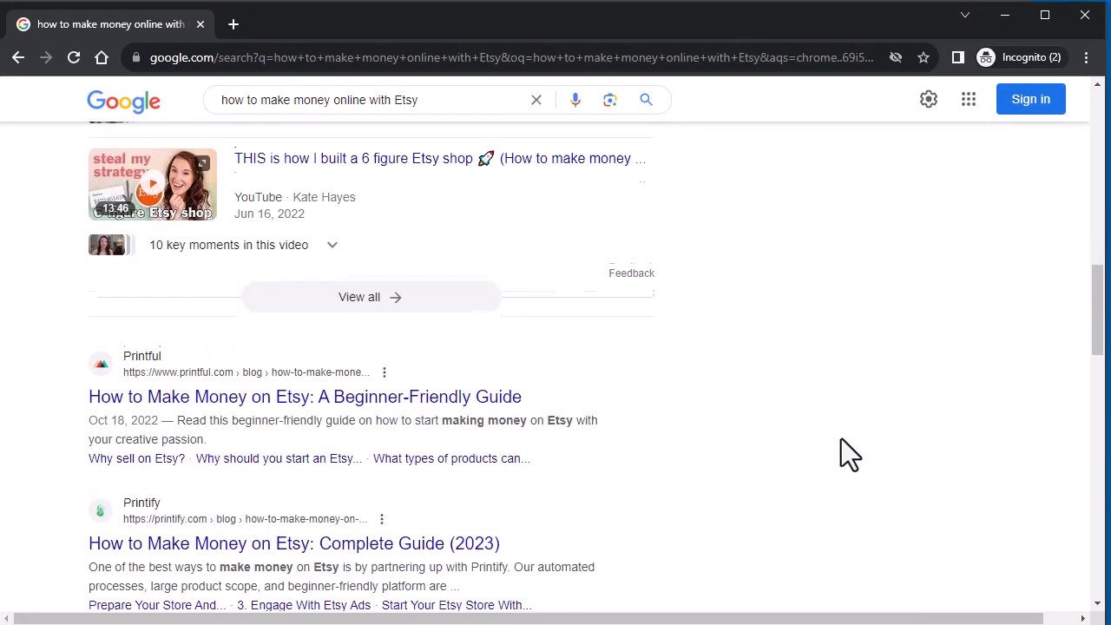
pyautogui.scroll(-5, 841, 441)
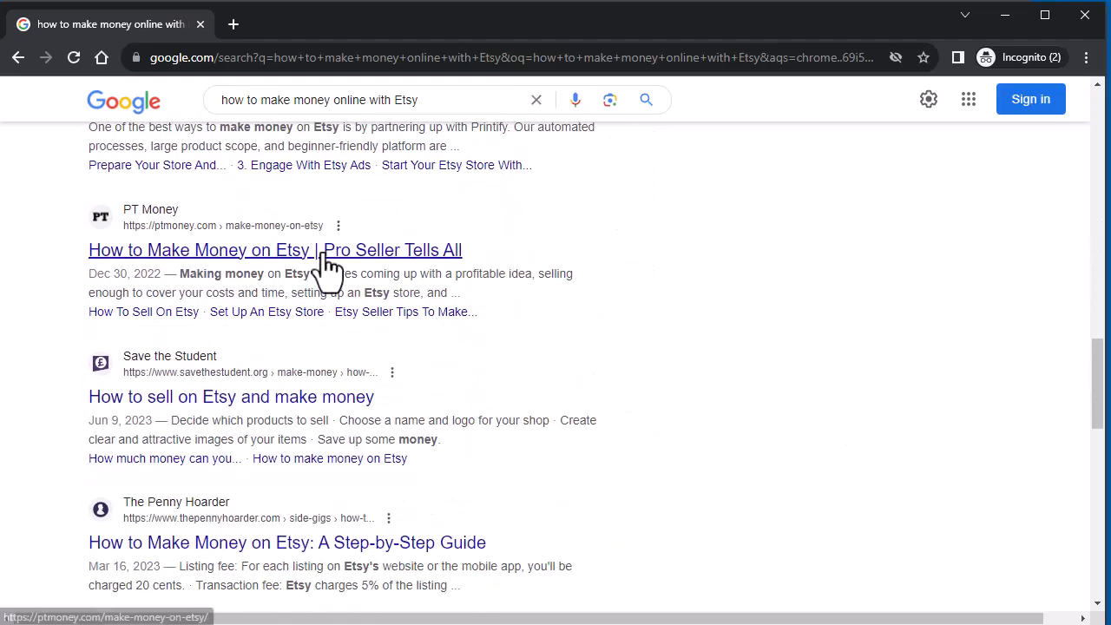
pyautogui.middleClick(258, 265)
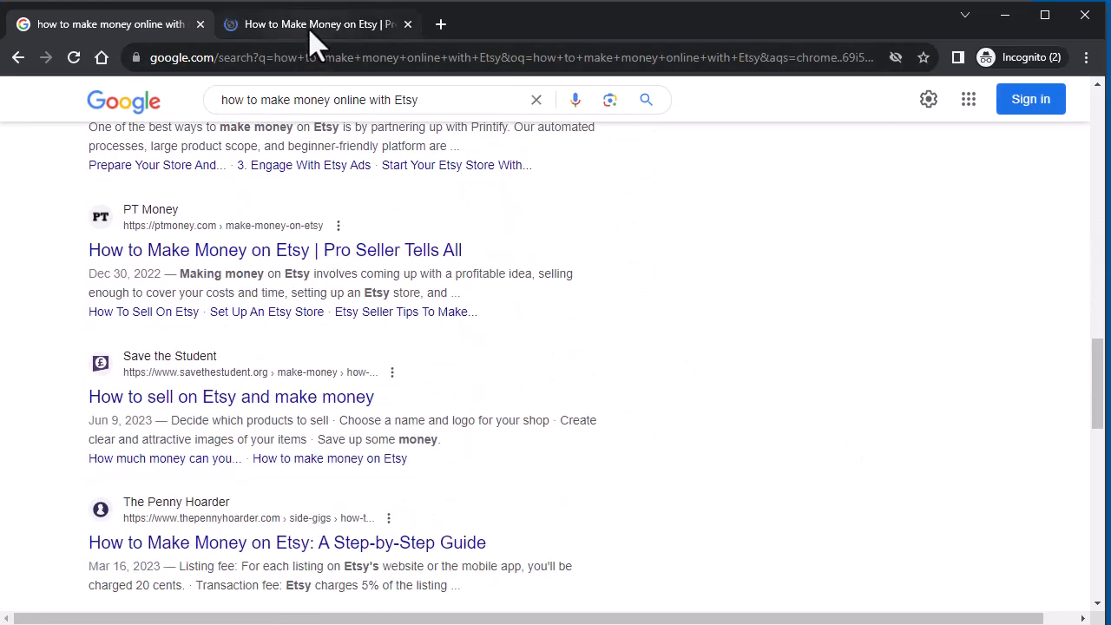
pyautogui.click(308, 27)
# Step: Look through the Etsy article and copy its web address
pyautogui.scroll(-20, 401, 365)
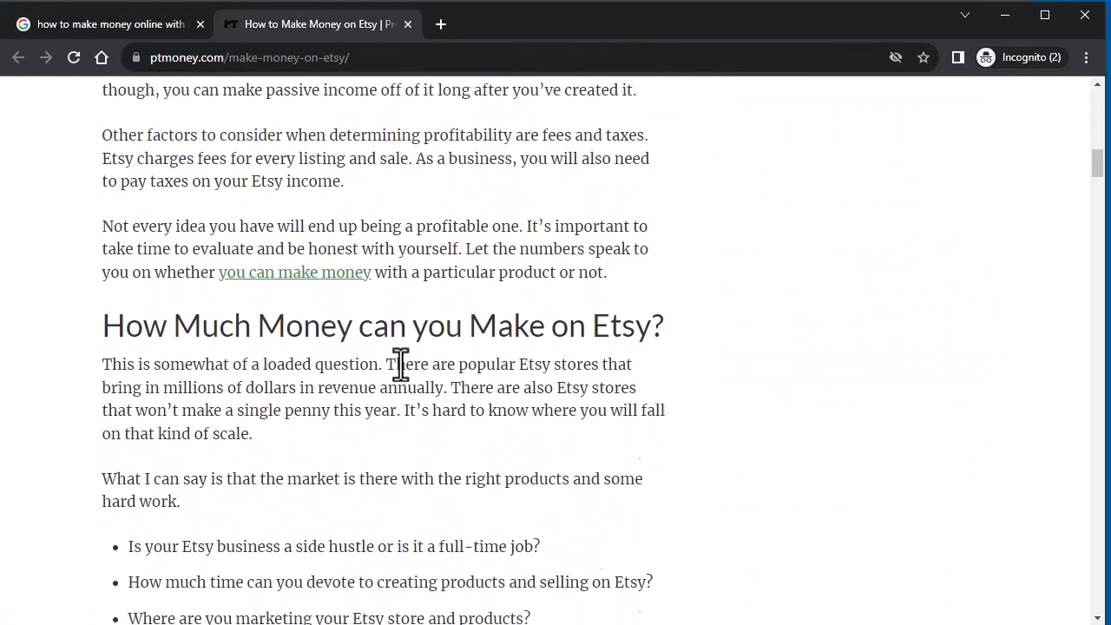
pyautogui.scroll(-20, 400, 365)
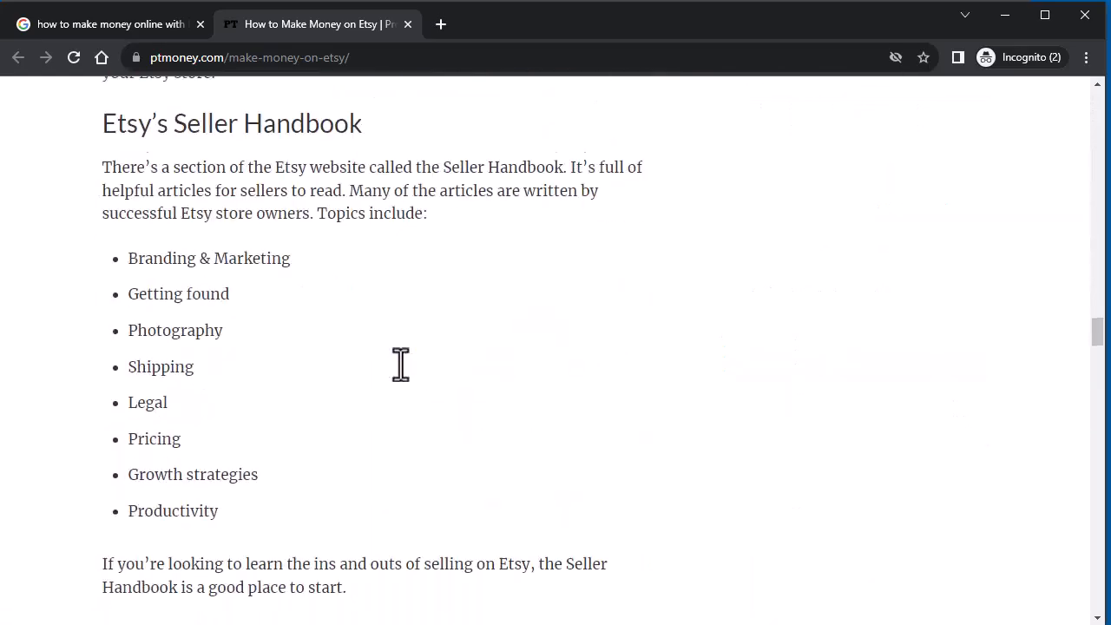
pyautogui.scroll(5, 400, 365)
pyautogui.scroll(20, 400, 365)
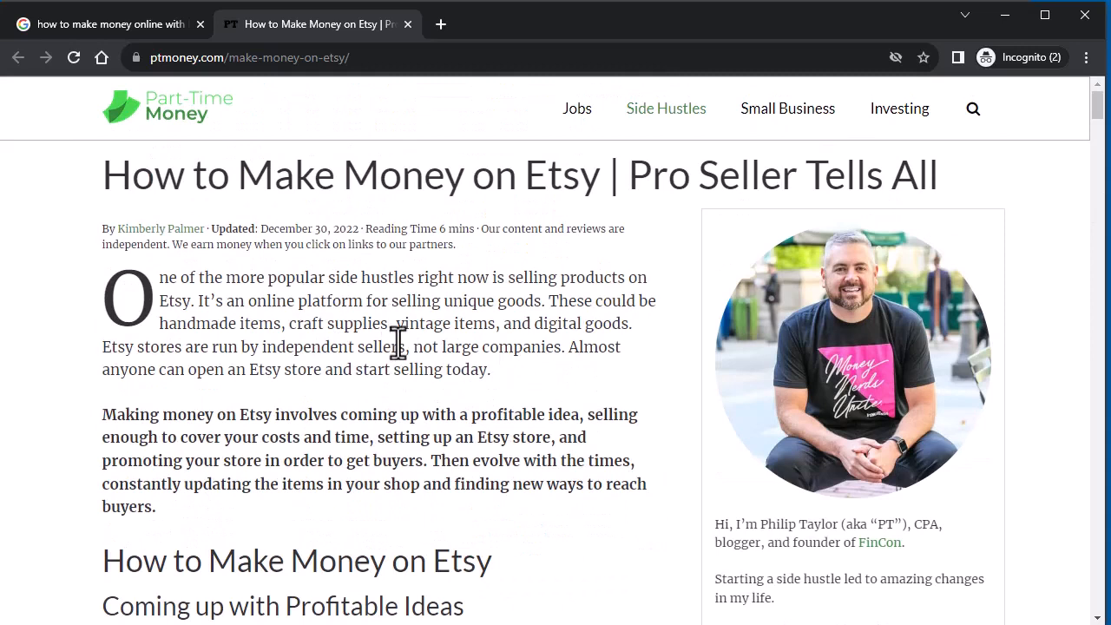
pyautogui.click(417, 57)
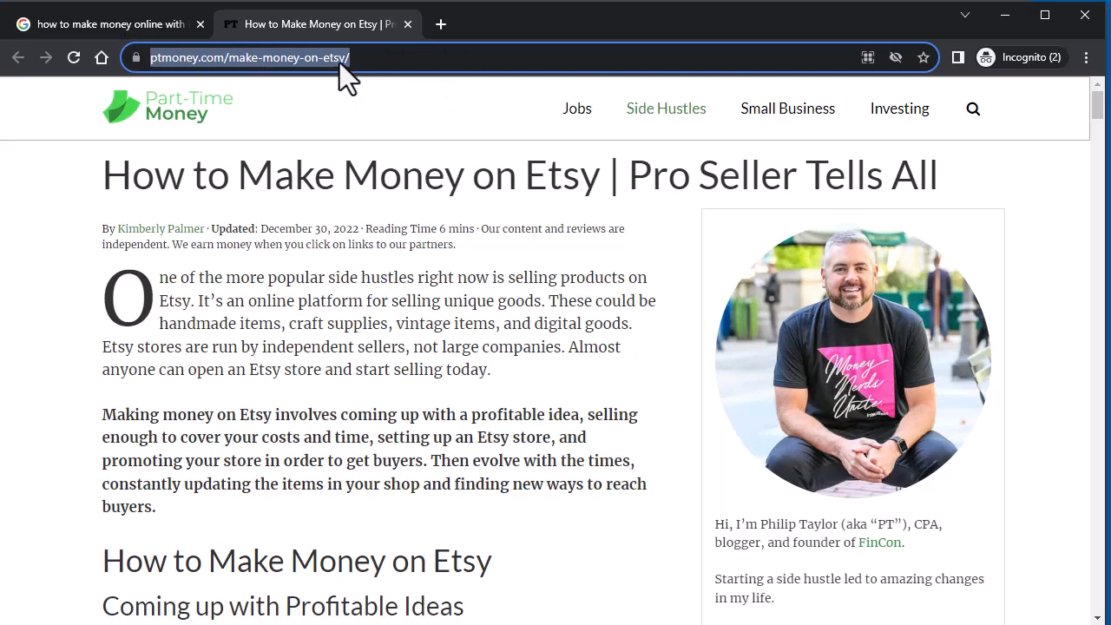
pyautogui.rightClick(246, 53)
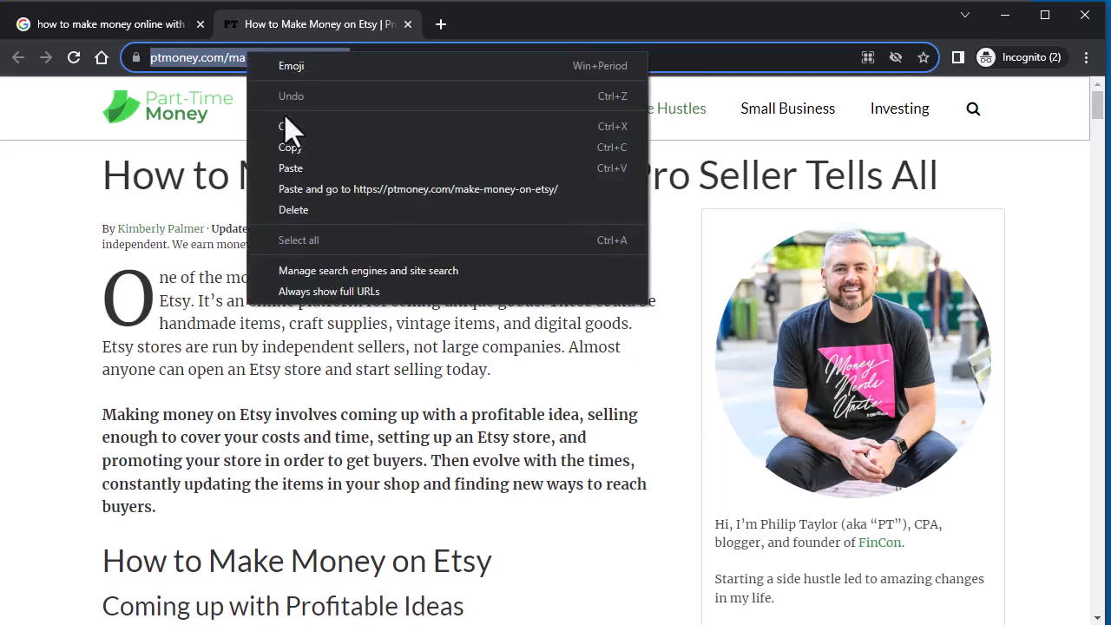
pyautogui.click(288, 149)
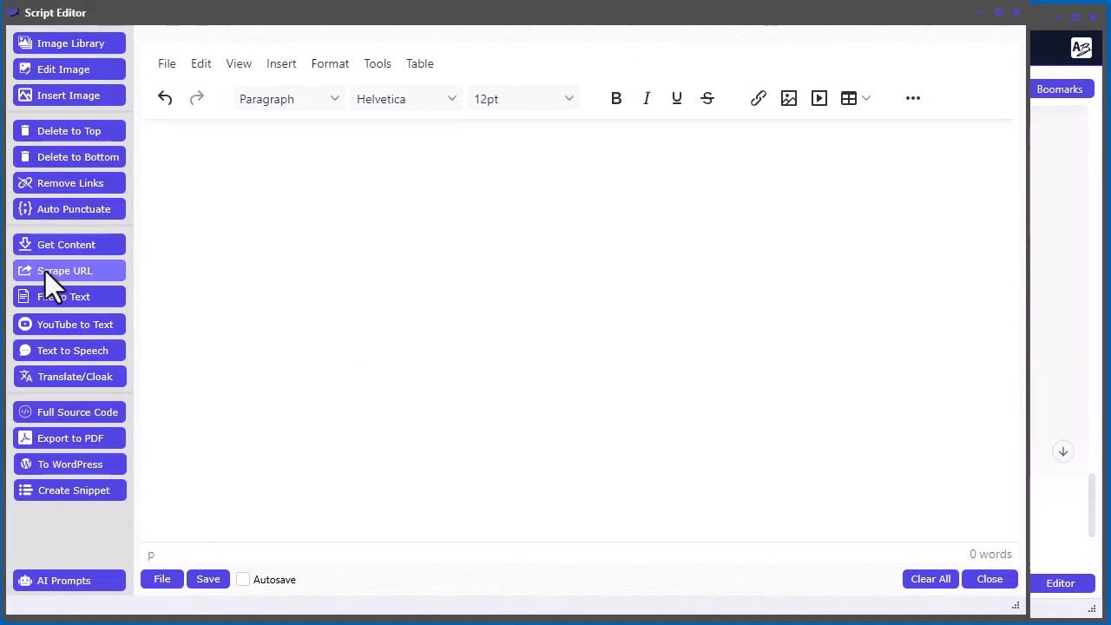
# Step: In the Script Editor, scrape the copied article URL and extract its content into the document, keeping links and formatting
pyautogui.click(62, 270)
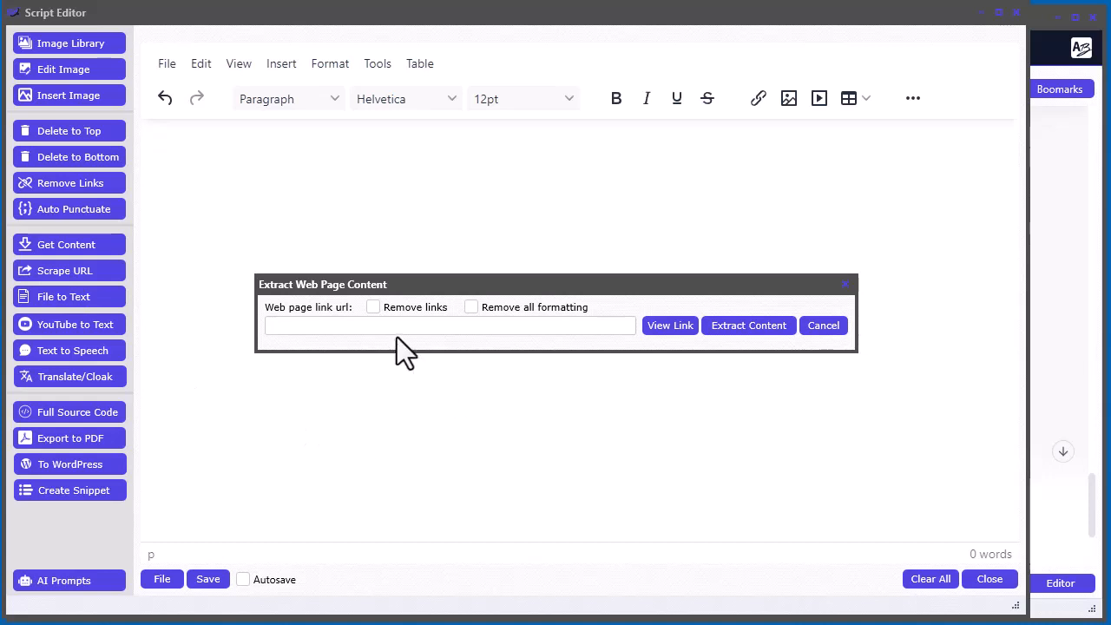
pyautogui.click(390, 329)
pyautogui.rightClick(385, 326)
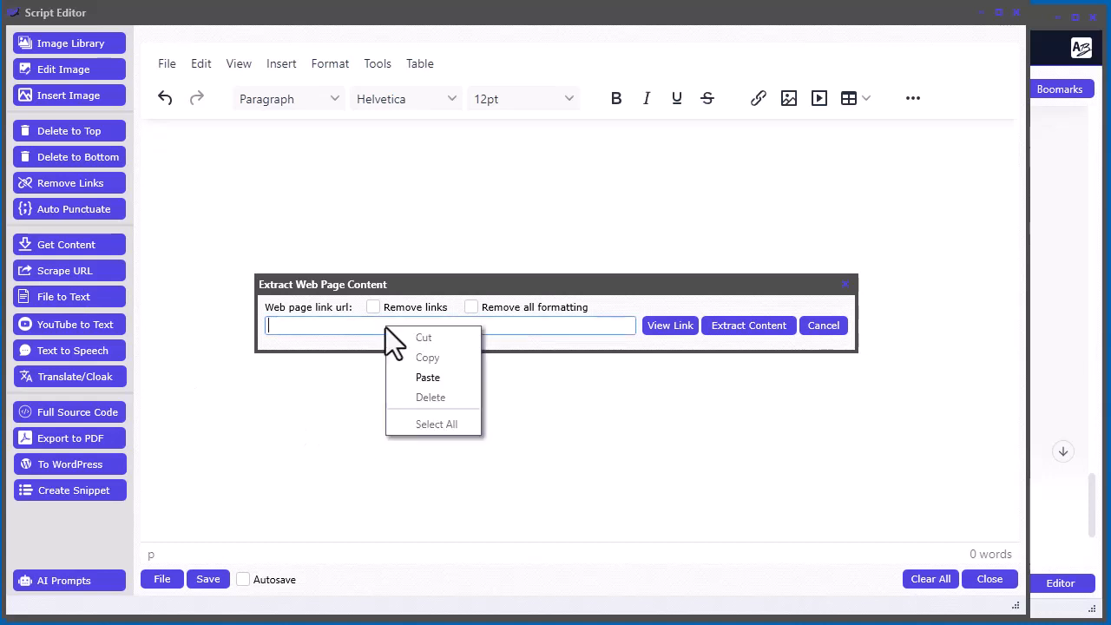
pyautogui.click(429, 378)
pyautogui.click(755, 326)
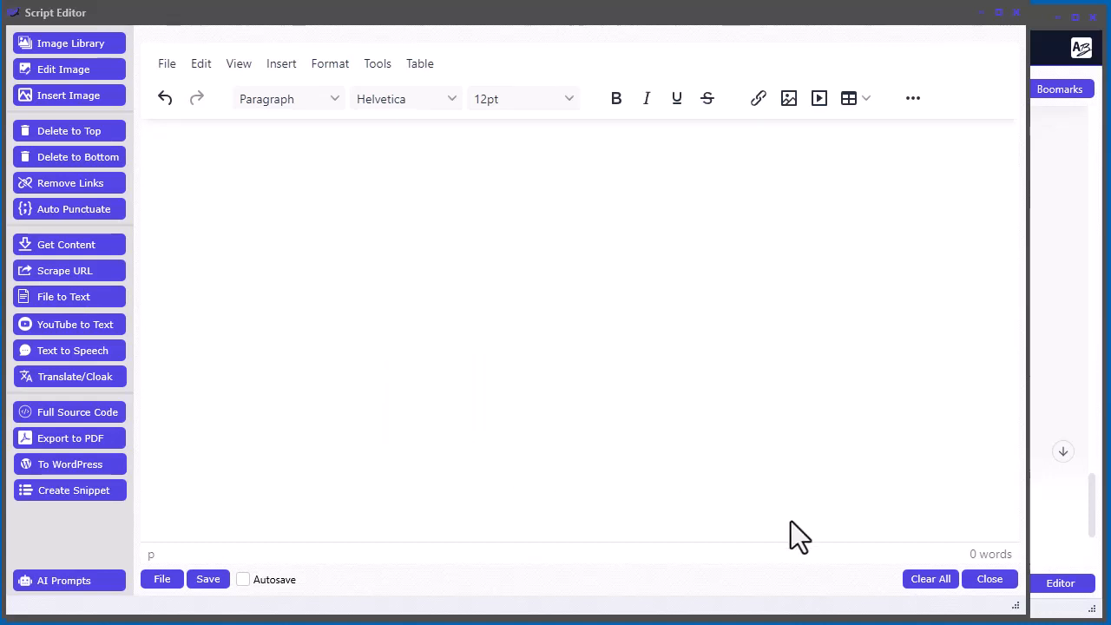
# Step: Delete all content above the heading "How to Make Money on Etsy | Pro Seller Tells All"
pyautogui.moveTo(1014, 503); pyautogui.dragTo(1014, 167)
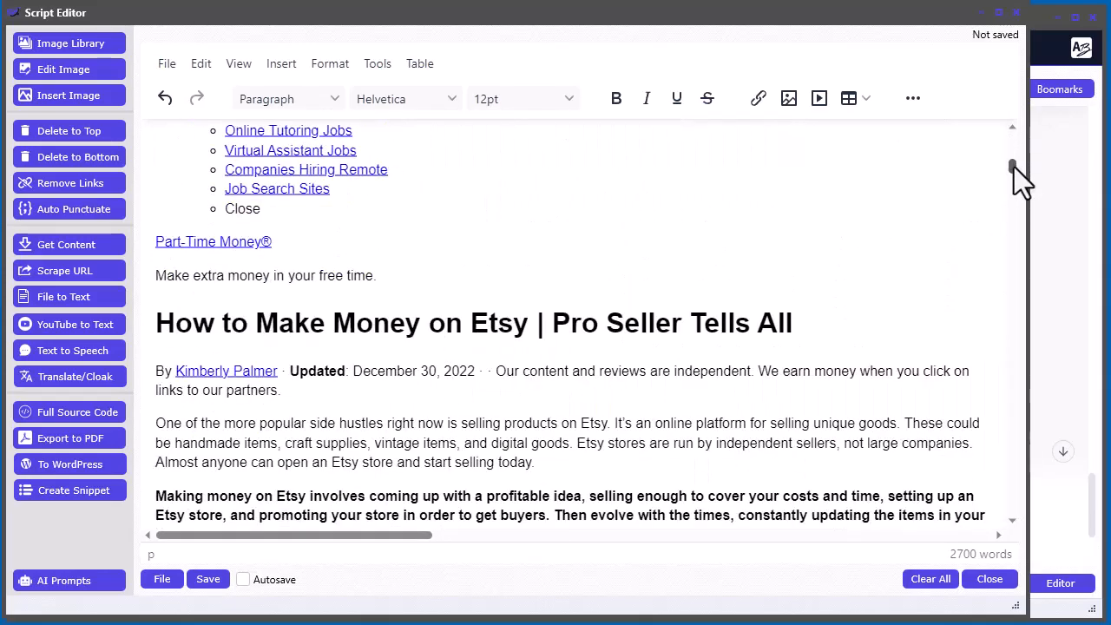
pyautogui.click(199, 334)
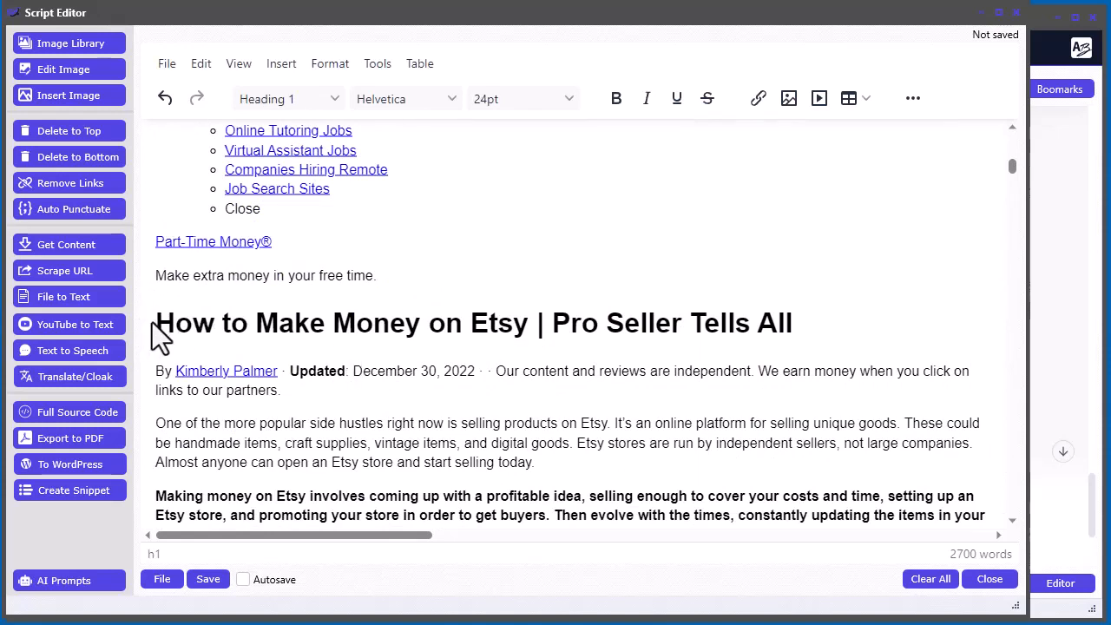
pyautogui.click(82, 137)
# Step: Delete everything from "Keep Reading:" to the end, after the paragraph starting "The bottom line:"
pyautogui.scroll(-3, 1016, 159)
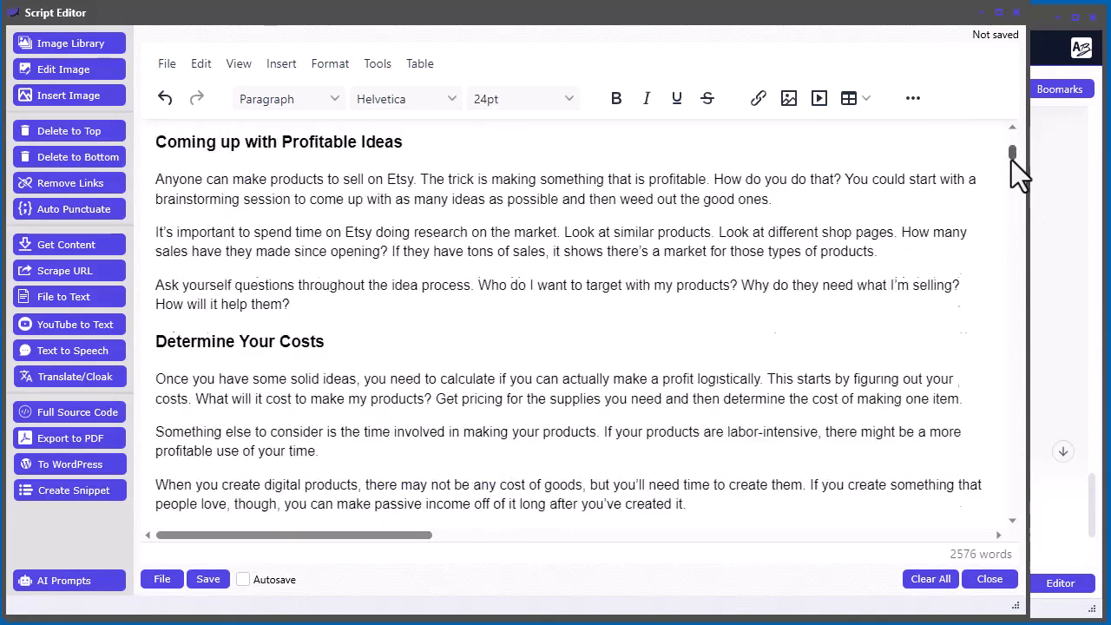
pyautogui.moveTo(1012, 160); pyautogui.dragTo(1019, 443)
pyautogui.click(370, 461)
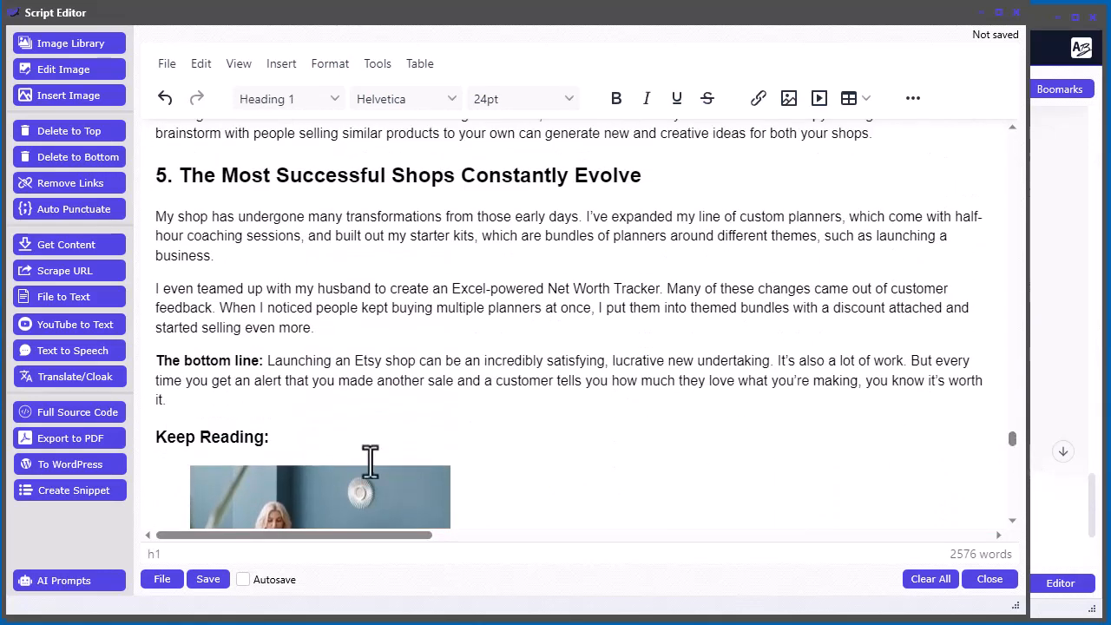
pyautogui.click(96, 157)
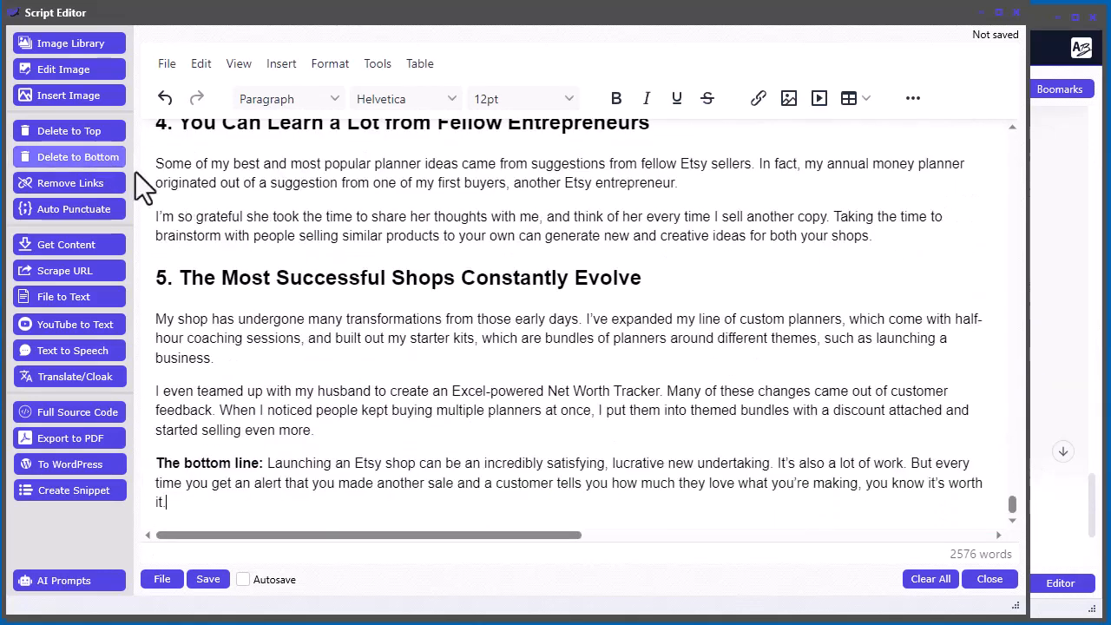
# Step: Shrink the PTMoney.com image above "3. Negative Reviews are Hard to Deal with But Inevitable" to about half its width
pyautogui.moveTo(1012, 505); pyautogui.dragTo(1019, 479)
pyautogui.click(772, 378)
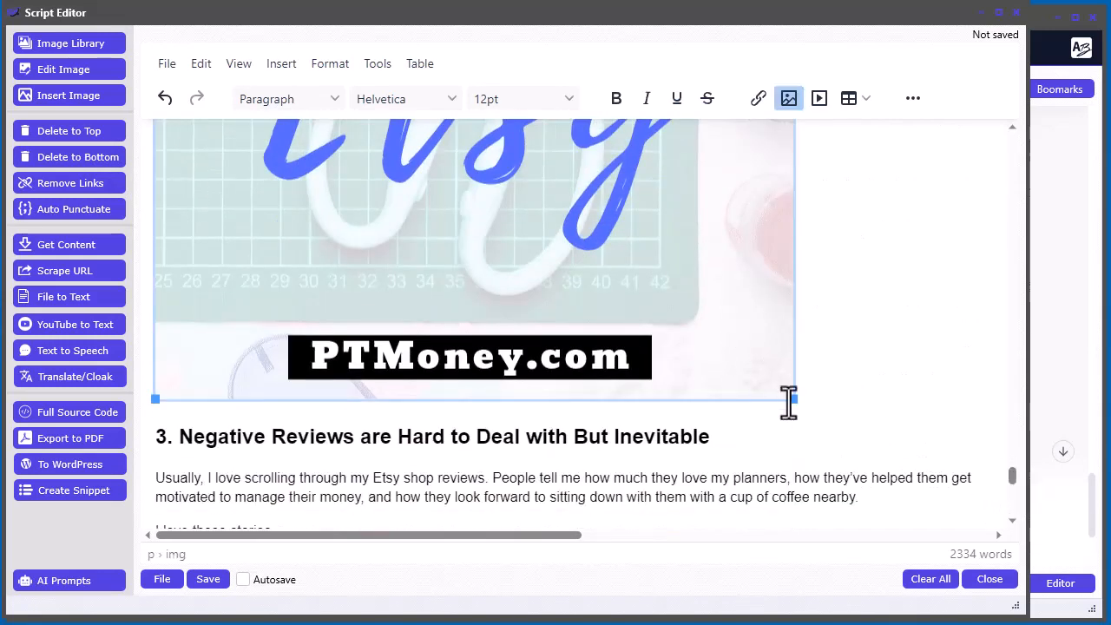
pyautogui.moveTo(792, 400); pyautogui.dragTo(460, 248)
# Step: Shrink the Curriculum Overview image to fit the page and move it onto its own line below "marketing them effectively."
pyautogui.scroll(12, 784, 371)
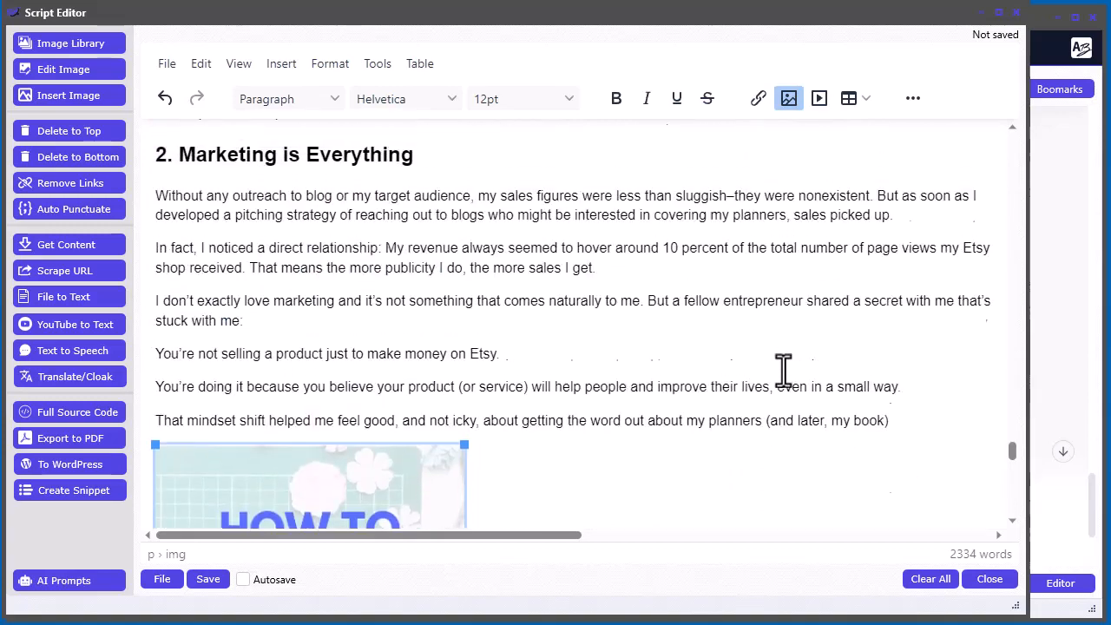
pyautogui.scroll(15, 784, 371)
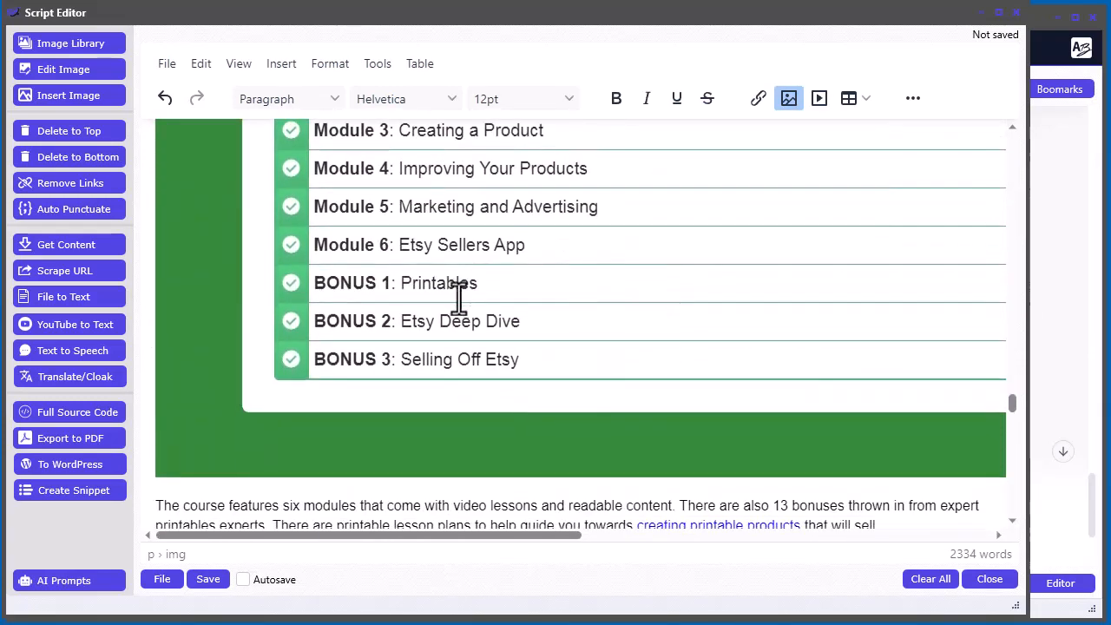
pyautogui.click(249, 466)
pyautogui.moveTo(156, 476); pyautogui.dragTo(686, 208)
pyautogui.scroll(3, 665, 347)
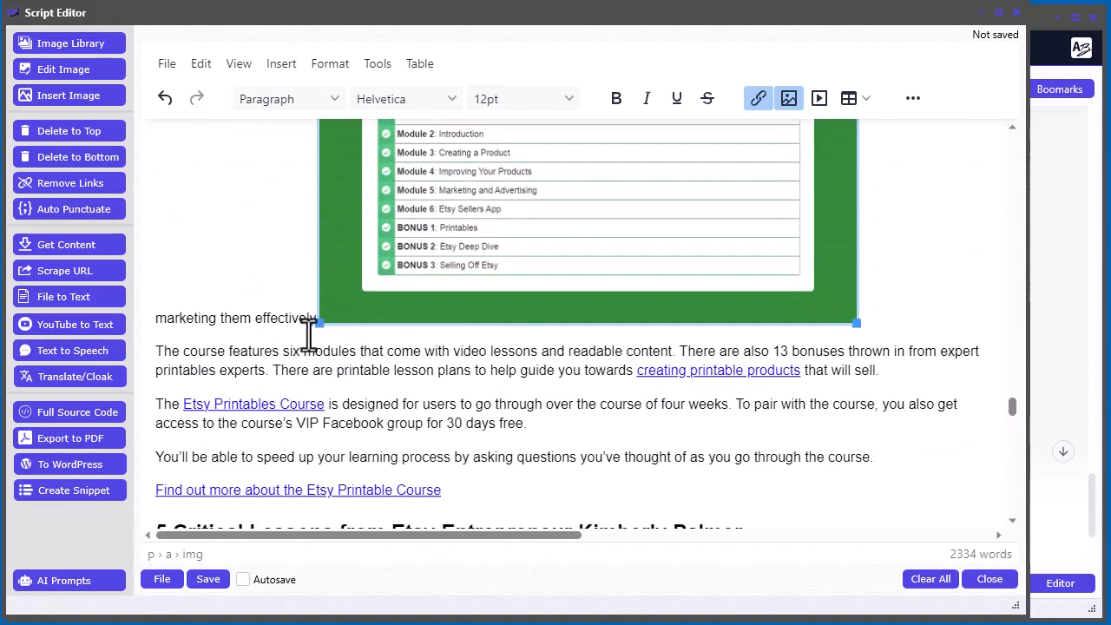
pyautogui.click(313, 319)
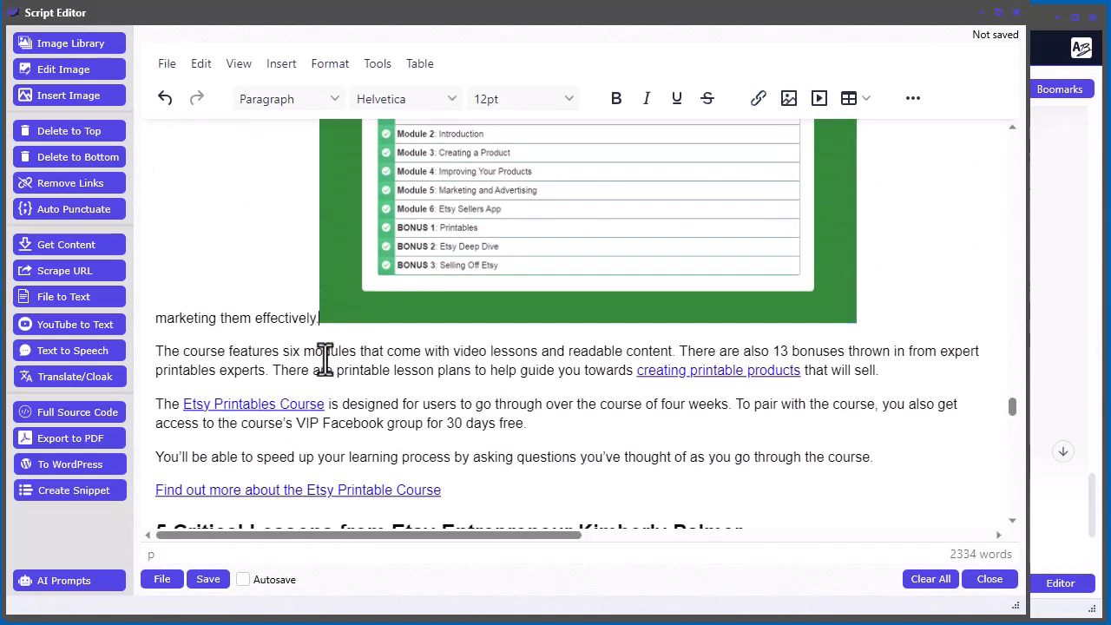
# Step: Shrink the green-framed listing screenshot above the "Create your first listing" paragraph so it fits within the page width
pyautogui.scroll(10, 324, 358)
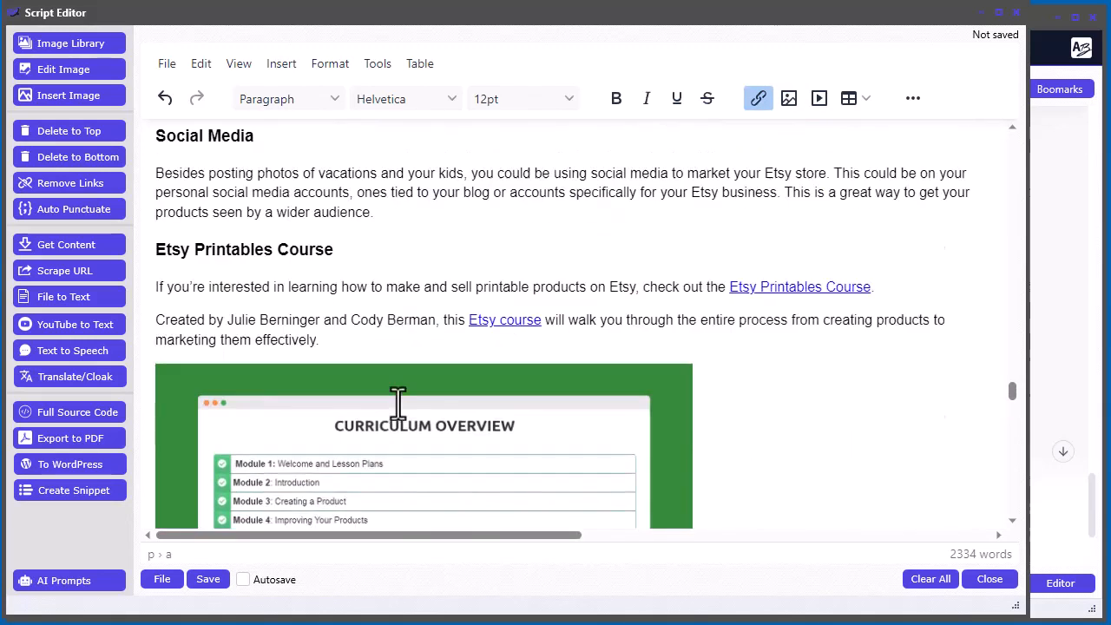
pyautogui.scroll(10, 397, 401)
pyautogui.click(153, 508)
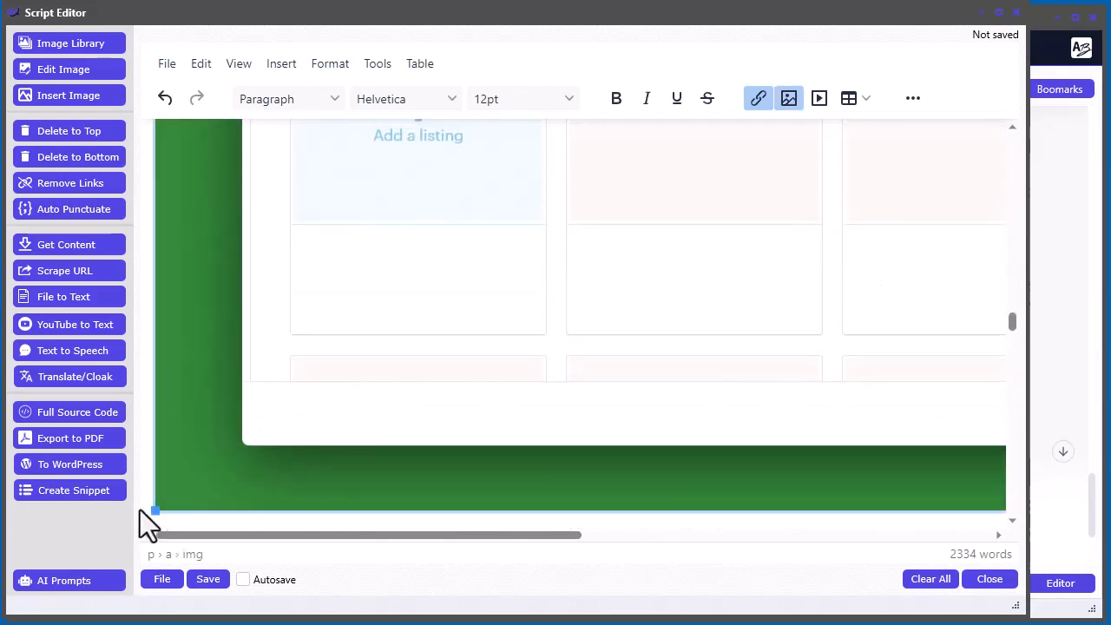
pyautogui.moveTo(153, 508); pyautogui.dragTo(749, 120)
pyautogui.scroll(5, 856, 166)
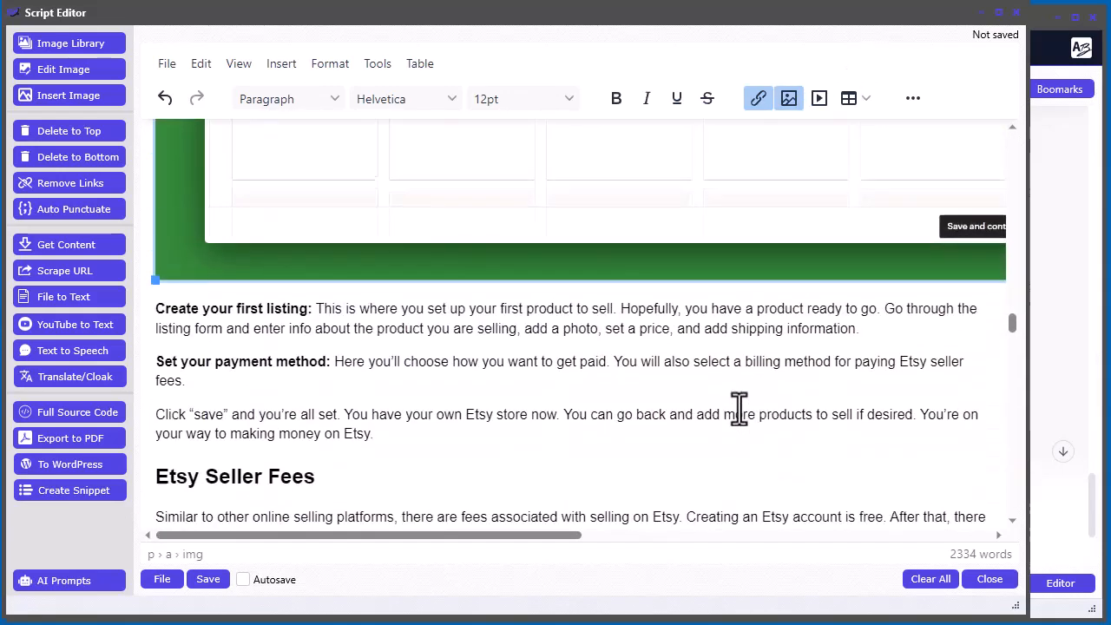
pyautogui.scroll(-3, 295, 423)
pyautogui.moveTo(154, 402); pyautogui.dragTo(606, 252)
# Step: Shrink the "Name your shop" screenshot above the "Choose your shop name" paragraph to match the smaller image below it
pyautogui.scroll(10, 826, 335)
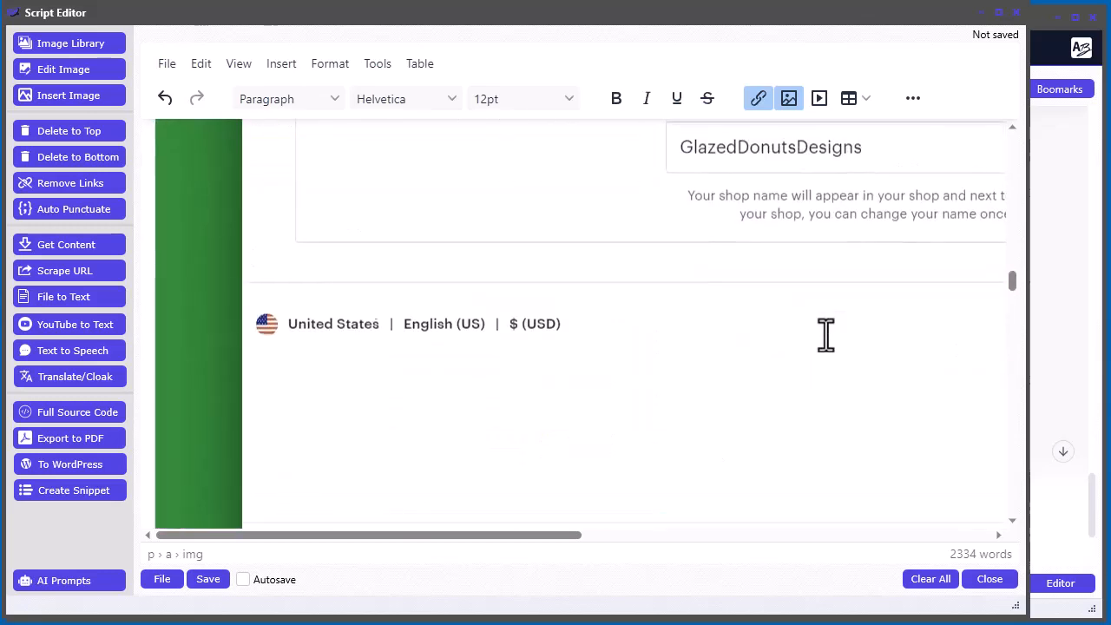
pyautogui.click(825, 336)
pyautogui.scroll(-3, 535, 349)
pyautogui.moveTo(157, 395); pyautogui.dragTo(1005, 33)
pyautogui.scroll(3, 811, 381)
pyautogui.scroll(3, 812, 381)
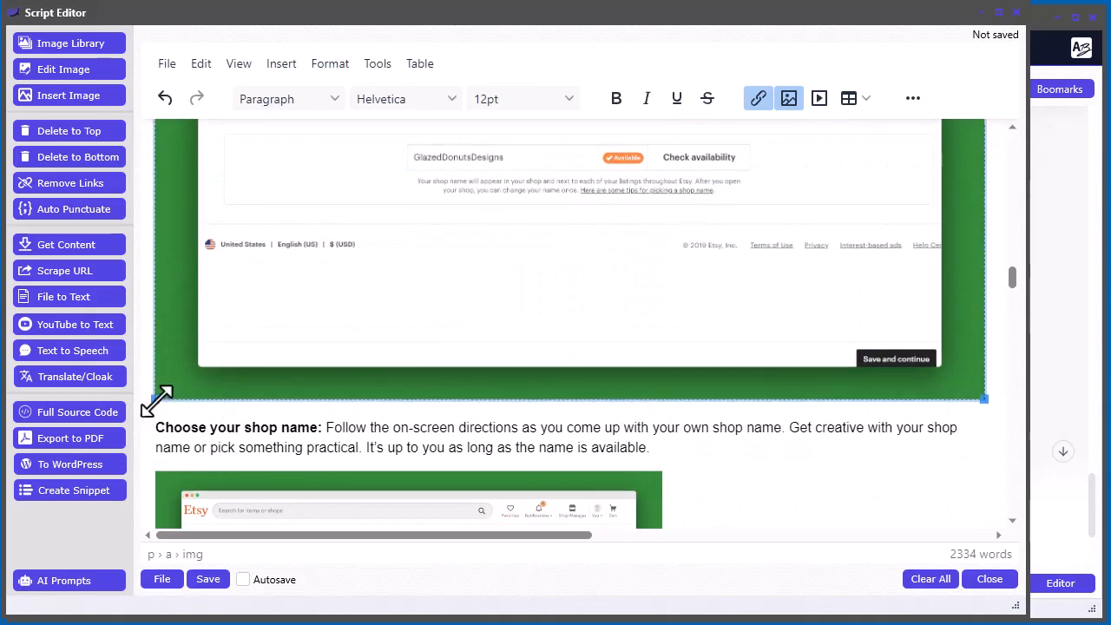
pyautogui.moveTo(156, 396); pyautogui.dragTo(478, 280)
# Step: Shrink the green-framed image above the paragraph "You can set up your own Etsy store in minutes" to fit the page width
pyautogui.scroll(5, 799, 342)
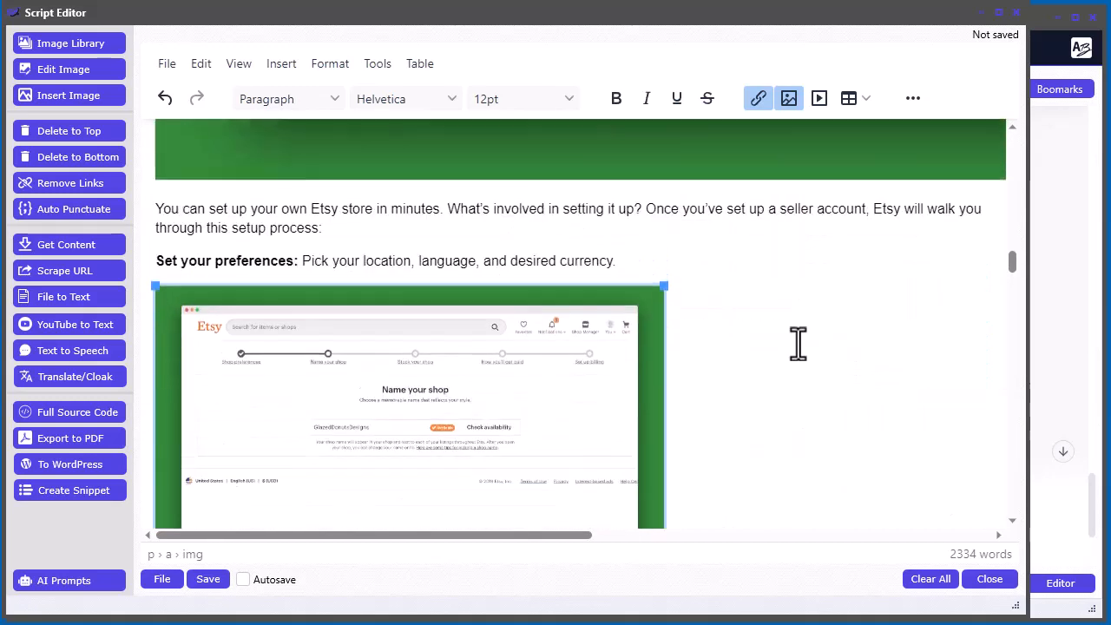
pyautogui.click(507, 382)
pyautogui.moveTo(156, 498); pyautogui.dragTo(692, 295)
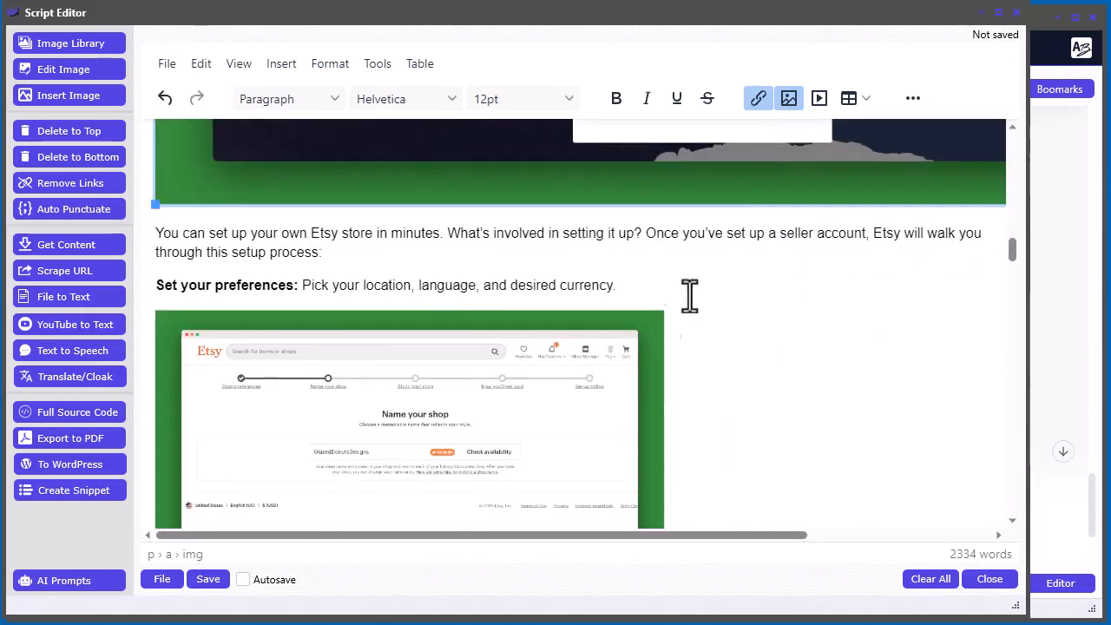
pyautogui.scroll(2, 689, 295)
pyautogui.moveTo(148, 384); pyautogui.dragTo(674, 210)
# Step: Delete the byline paragraph with the update date and partner disclosure beneath the main title, including its empty line
pyautogui.scroll(1, 855, 304)
pyautogui.scroll(15, 855, 304)
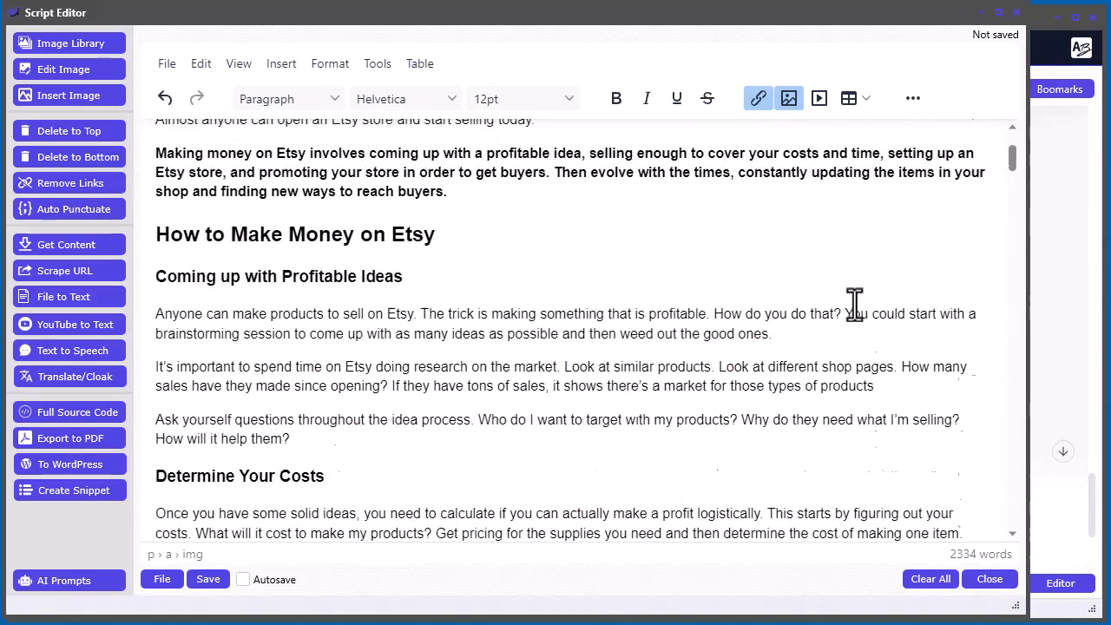
pyautogui.moveTo(317, 236); pyautogui.dragTo(180, 206)
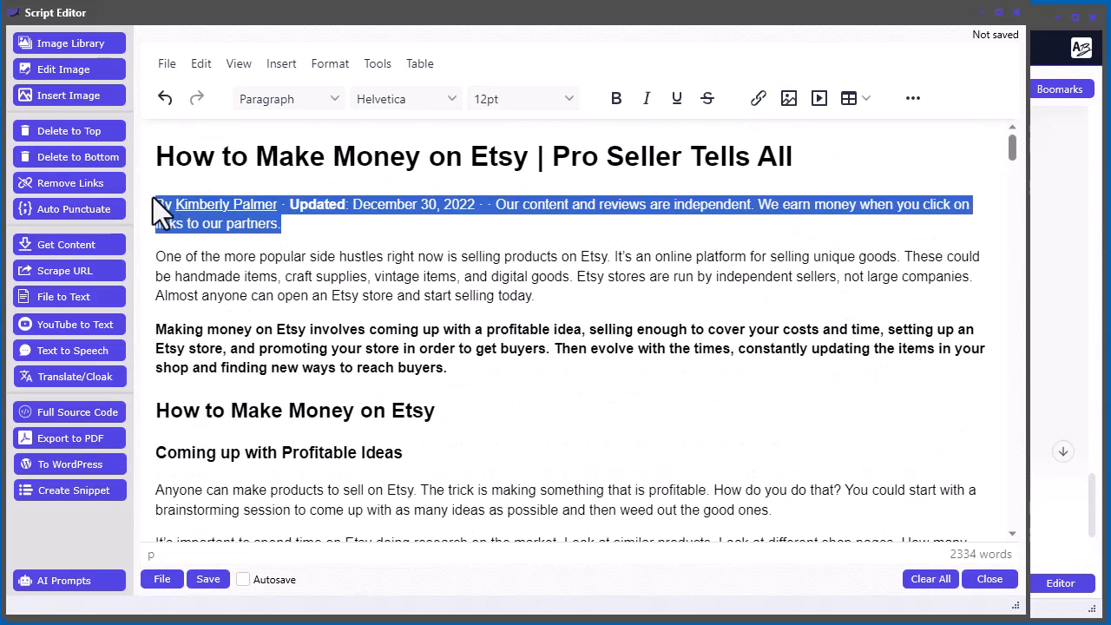
pyautogui.press('BackSpace')
pyautogui.press('BackSpace')
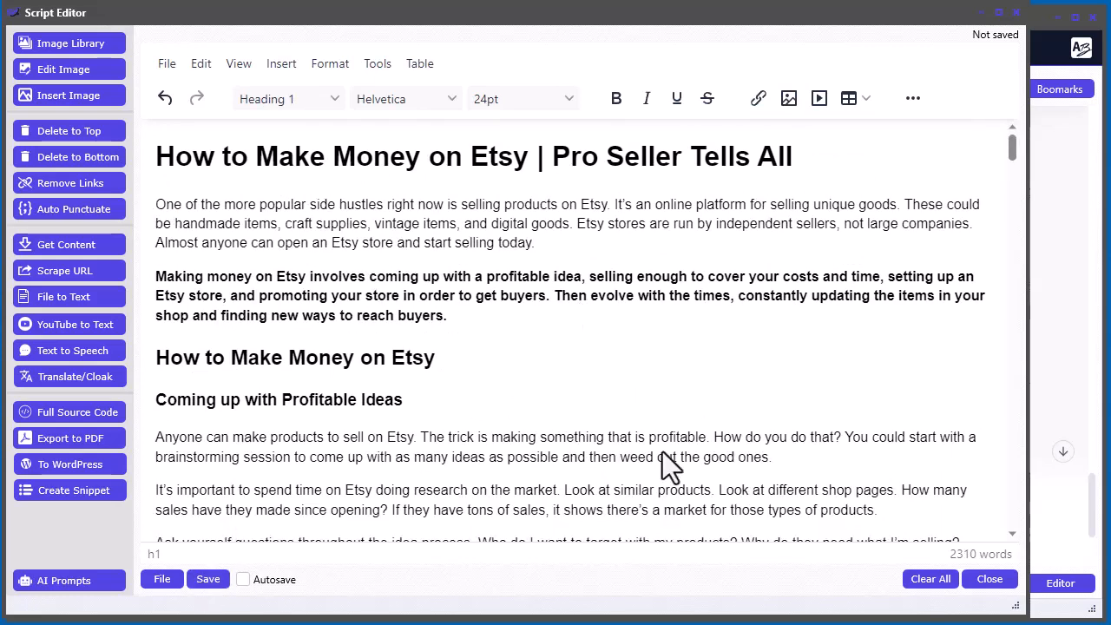
# Step: Save the document as "make money with etsy.html" in the script atlas folder
pyautogui.hotkey('ctrl', 's')
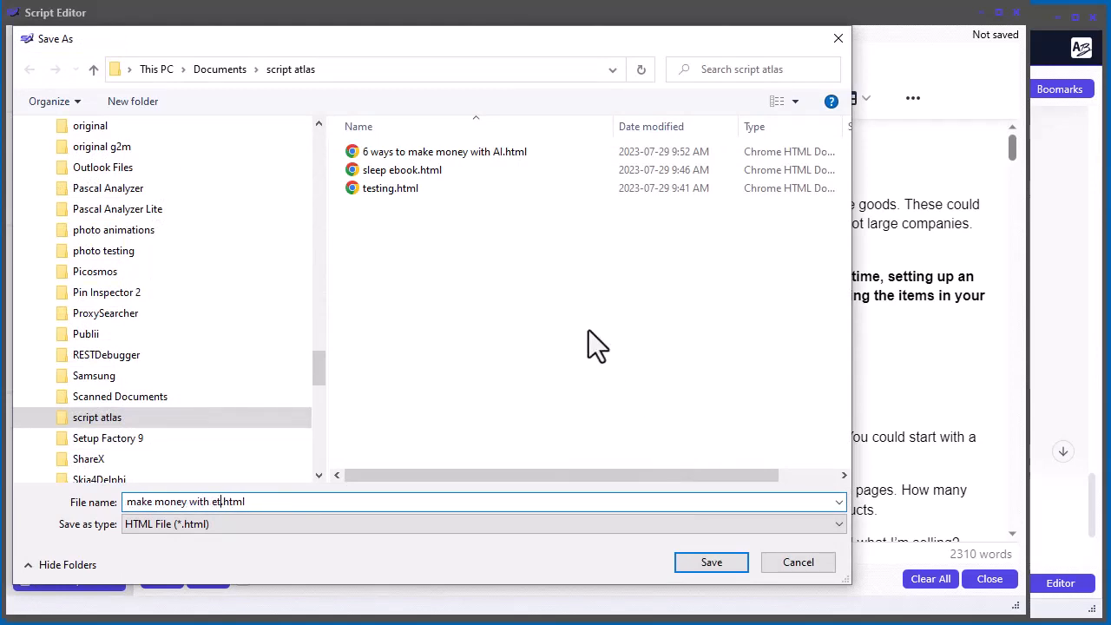
pyautogui.press('Return')
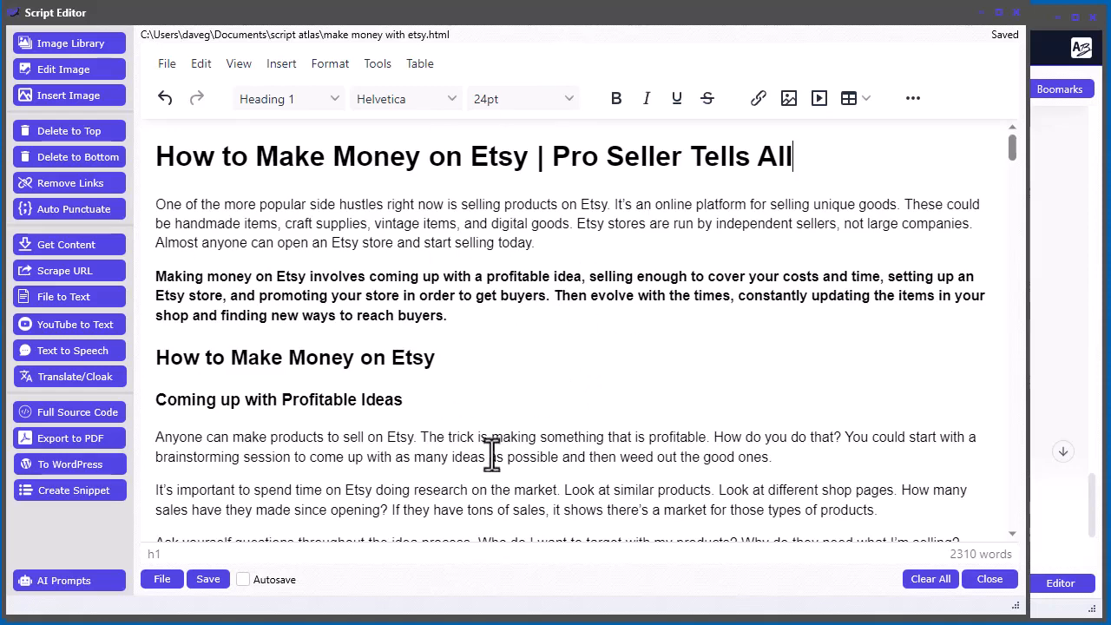
pyautogui.scroll(-5, 491, 453)
pyautogui.scroll(-3, 521, 442)
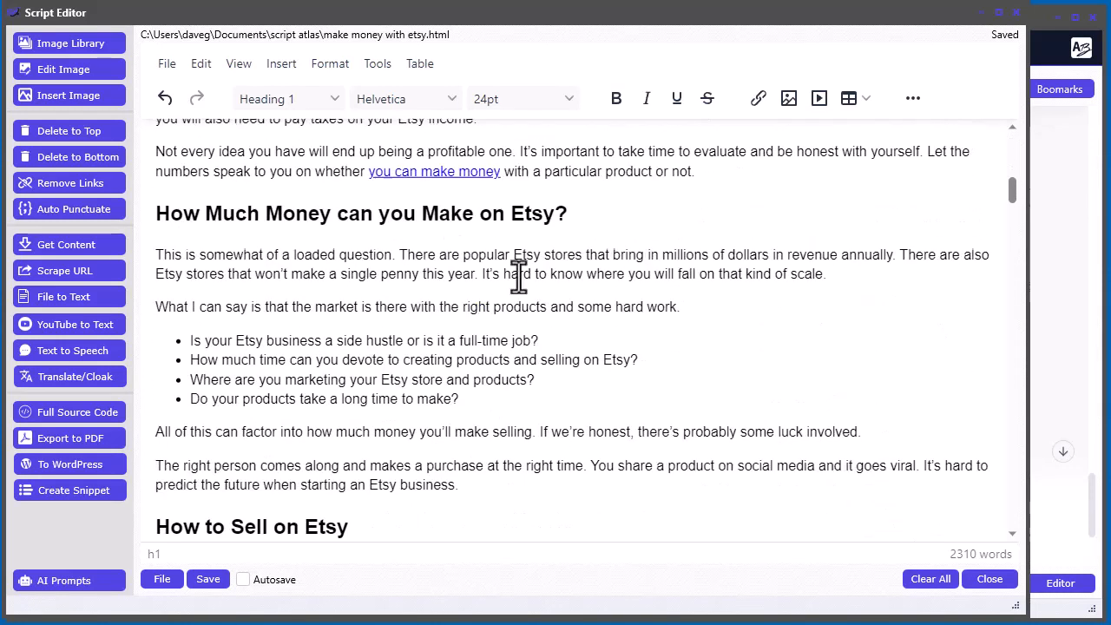
# Step: Remove all hyperlinks from the article and check the text down to the "Set up an Etsy Store" section
pyautogui.click(64, 181)
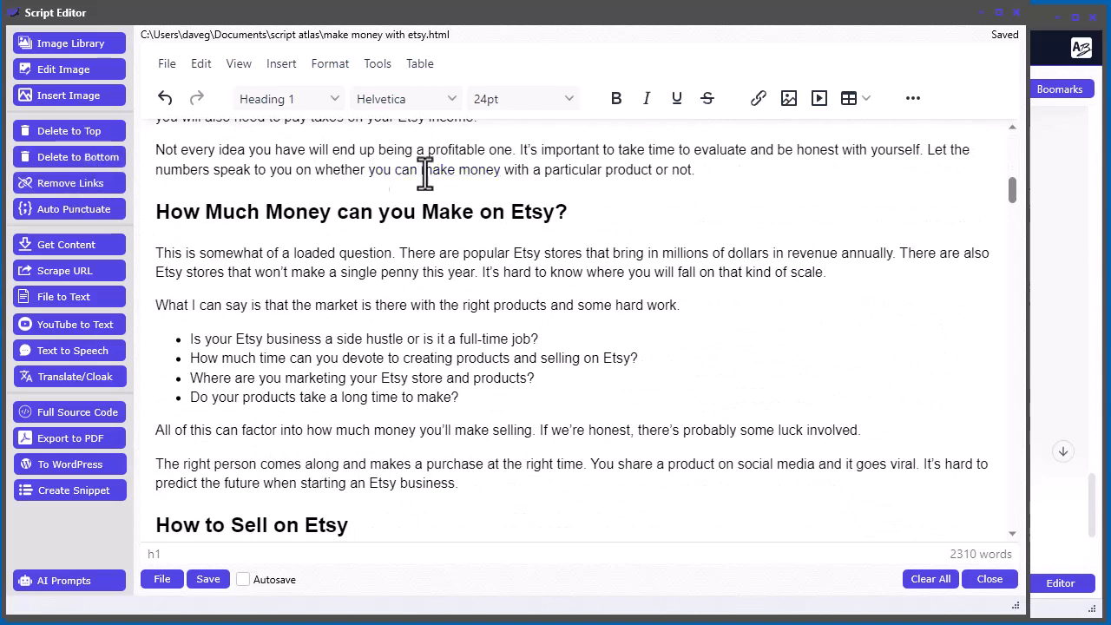
pyautogui.scroll(-7, 509, 404)
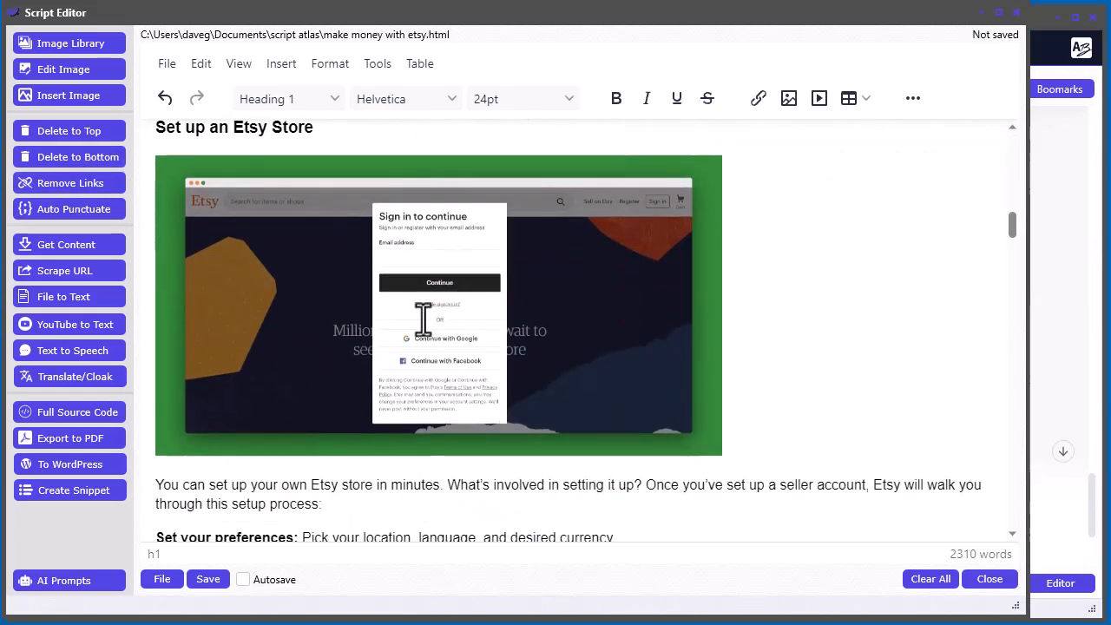
pyautogui.moveTo(1012, 228); pyautogui.dragTo(999, 130)
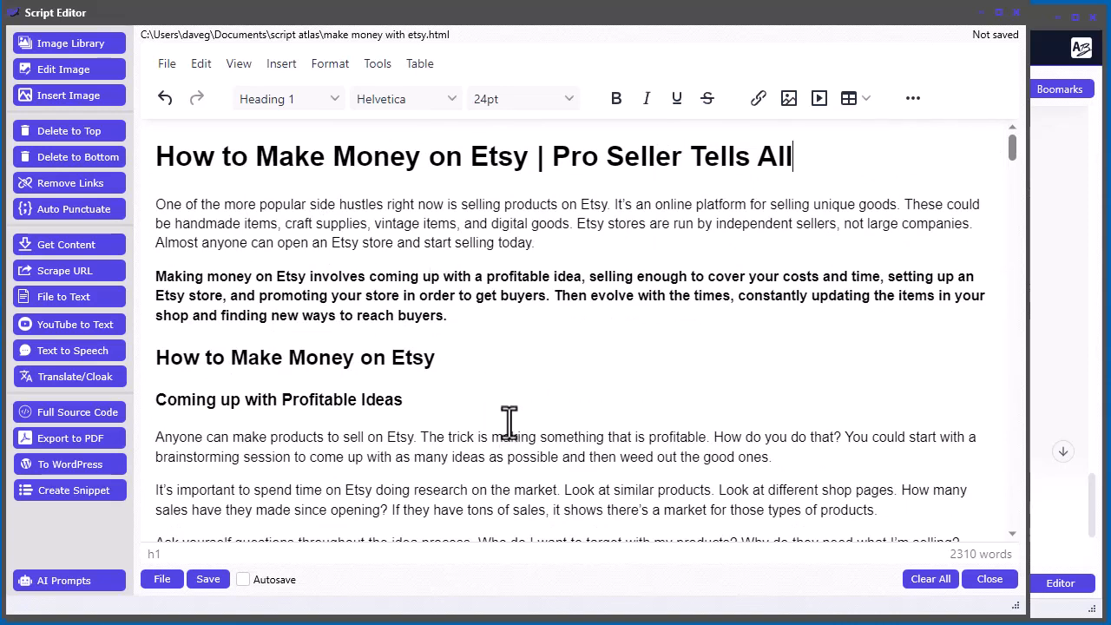
# Step: Compare the cleaned-up document with the original ptmoney.com article in the web browser
pyautogui.moveTo(1110, 63); pyautogui.dragTo(597, 43)
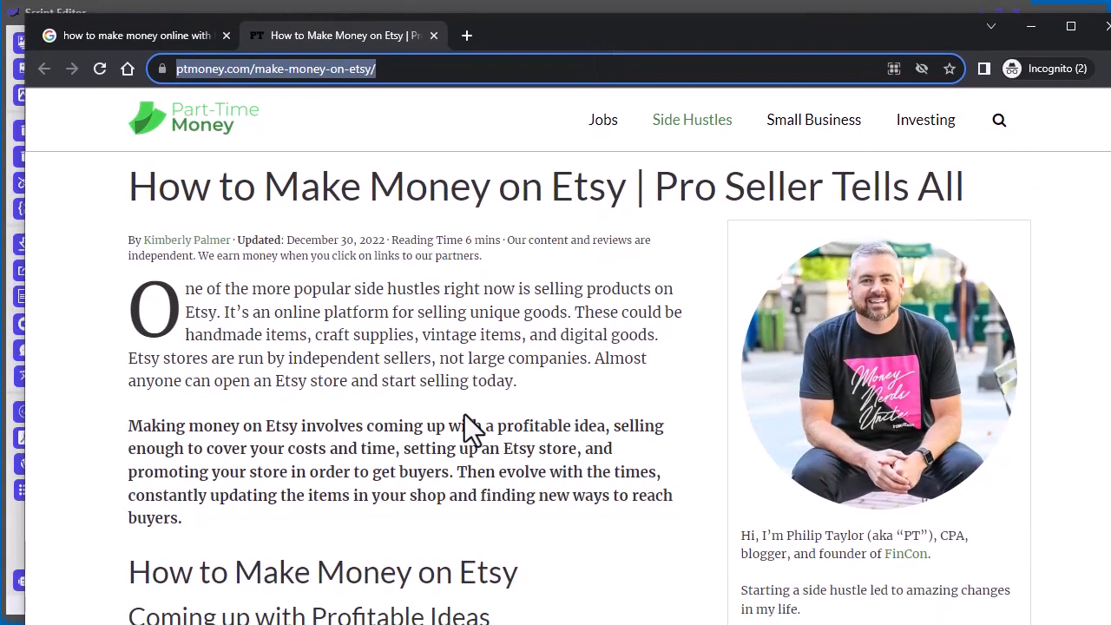
pyautogui.scroll(-3, 464, 421)
pyautogui.scroll(3, 468, 347)
pyautogui.moveTo(520, 48)
pyautogui.mouseDown()
pyautogui.moveTo(1110, 48)
pyautogui.moveTo(532, 52)
pyautogui.mouseUp()
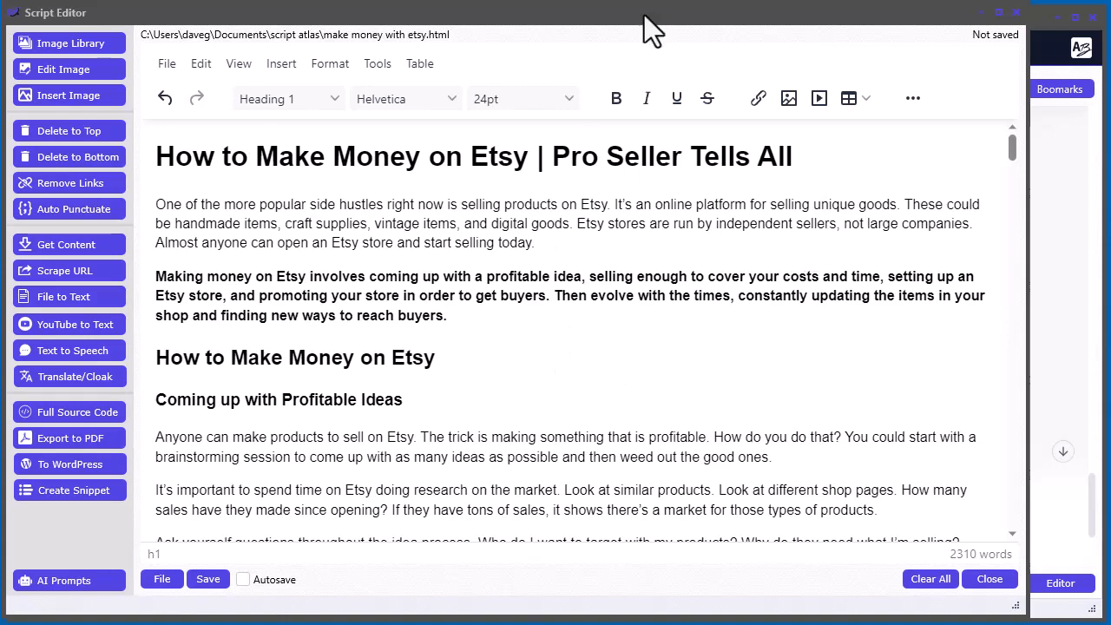
# Step: Move the Script Editor aside and copy the "Re-write content" AI prompt for the article
pyautogui.moveTo(644, 15); pyautogui.dragTo(662, 0)
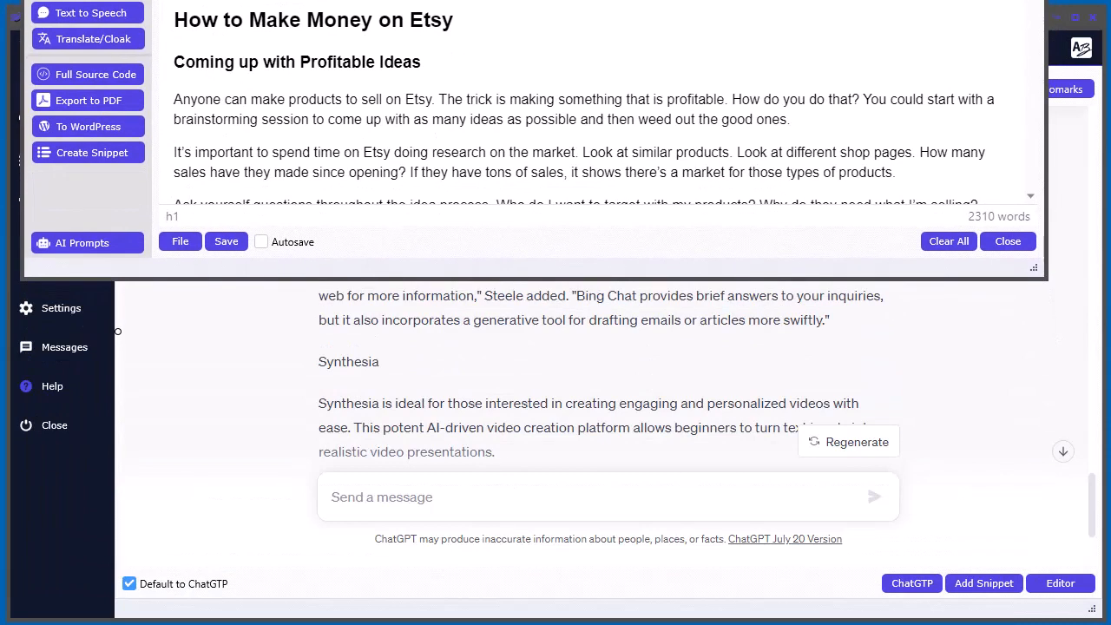
pyautogui.click(84, 250)
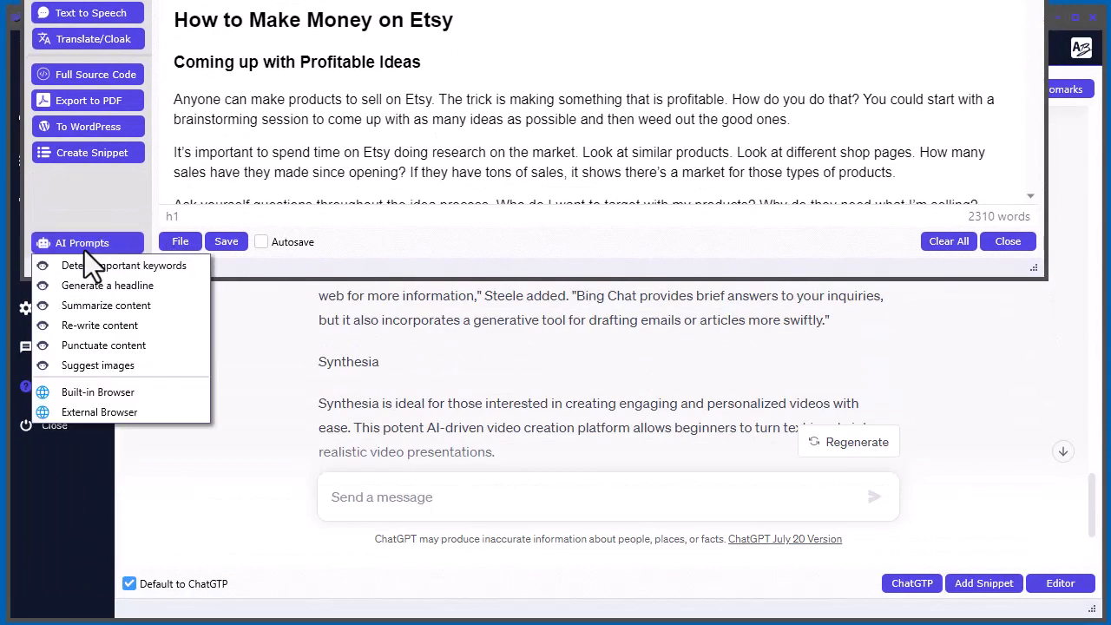
pyautogui.click(81, 324)
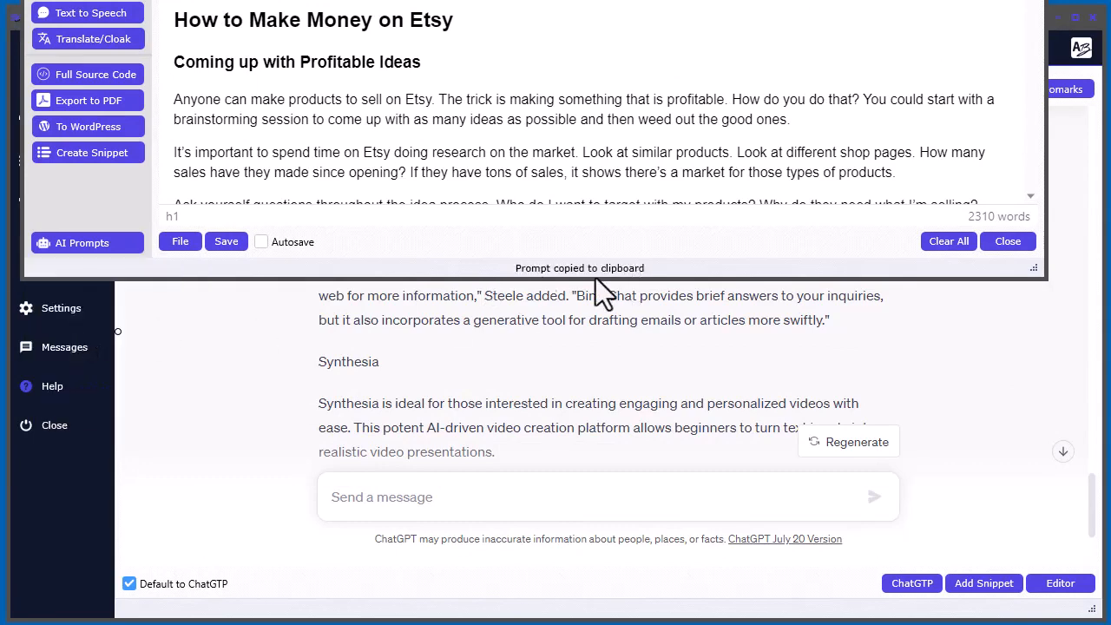
# Step: Start a new ChatGPT chat with GPT-4, paste the rewrite prompt containing the article, and send it
pyautogui.click(613, 485)
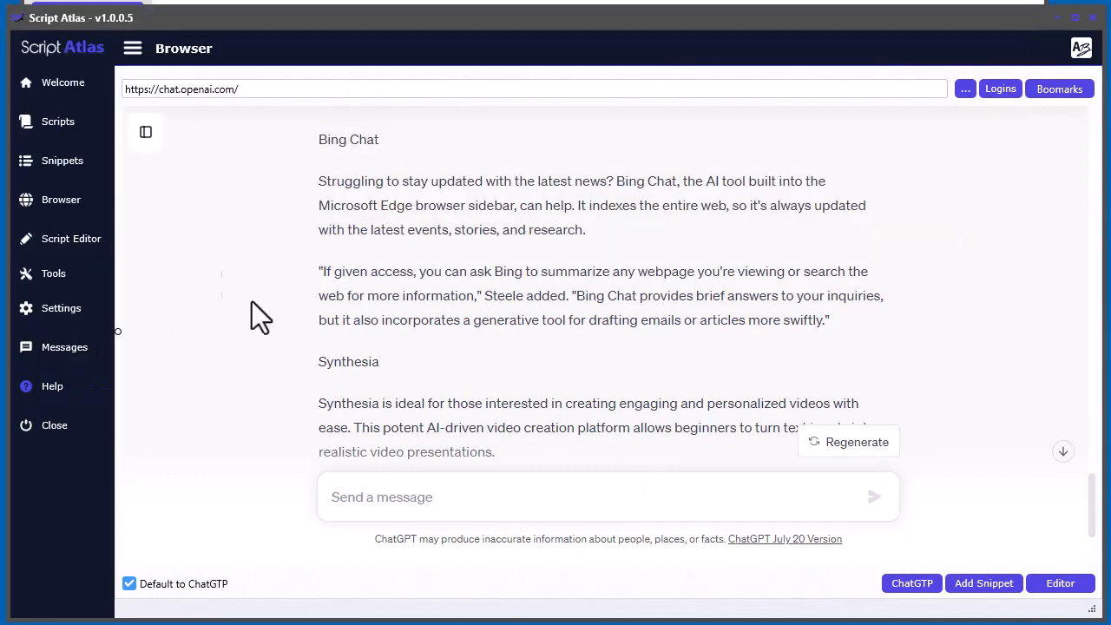
pyautogui.click(145, 139)
pyautogui.click(208, 139)
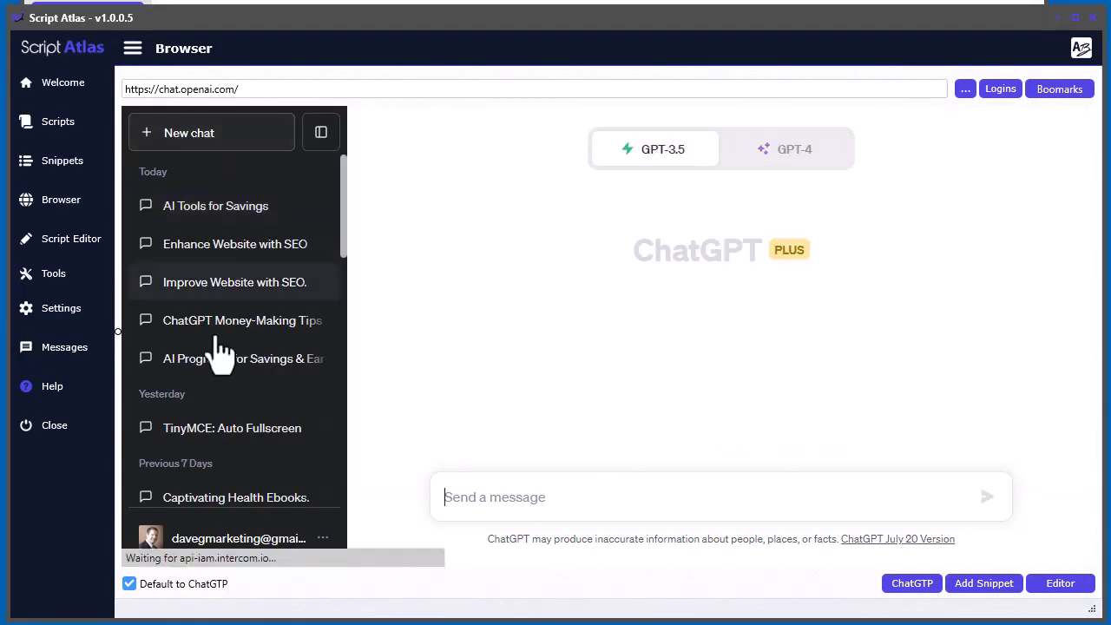
pyautogui.click(775, 146)
pyautogui.click(465, 498)
pyautogui.hotkey('ctrl', 'v')
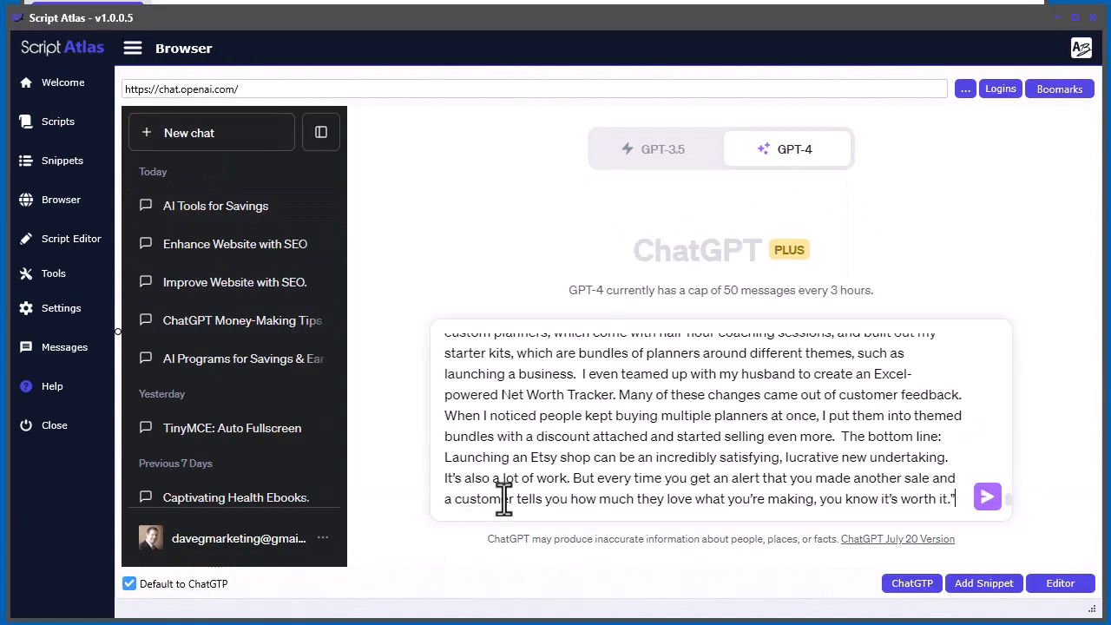
pyautogui.moveTo(1009, 499); pyautogui.dragTo(1017, 343)
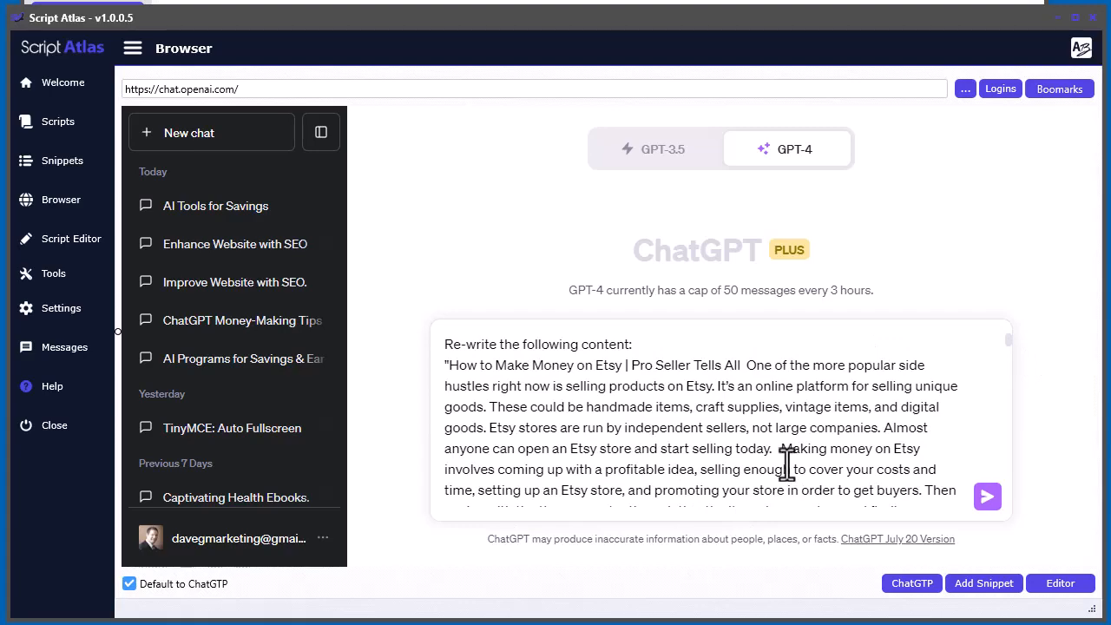
pyautogui.click(987, 496)
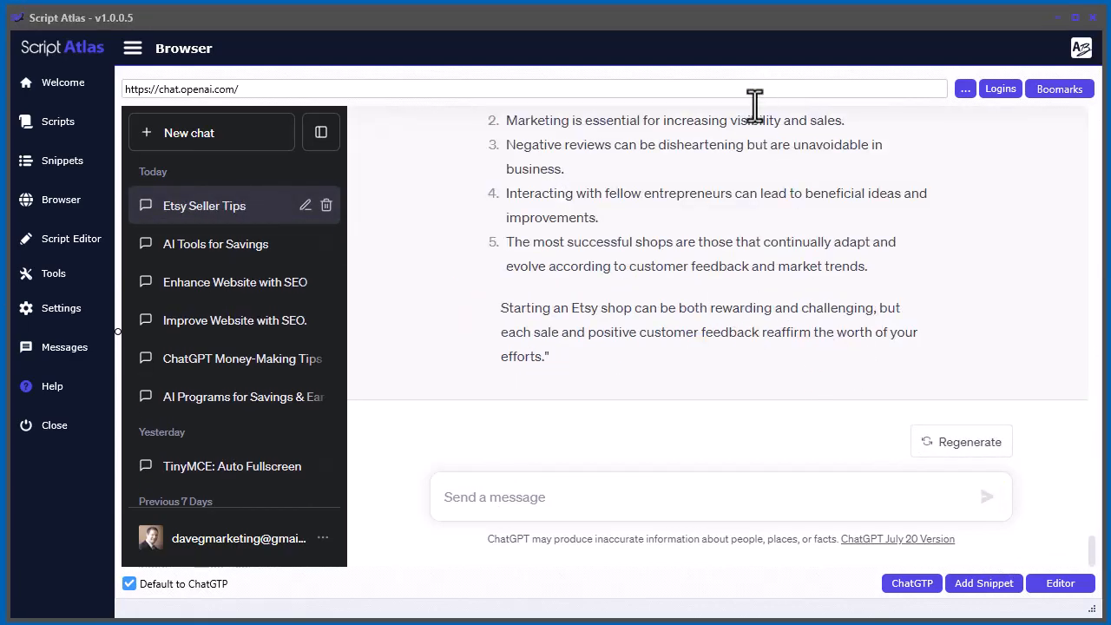
# Step: Review the rewritten article and send the follow-up message "continue"
pyautogui.scroll(3, 808, 352)
pyautogui.scroll(15, 807, 351)
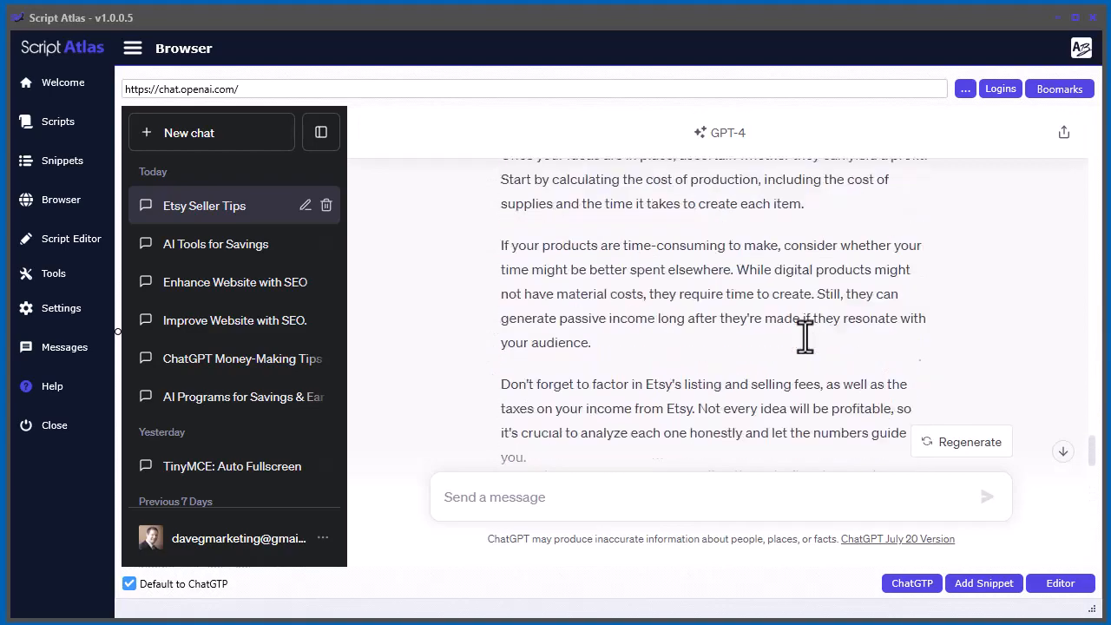
pyautogui.scroll(15, 805, 337)
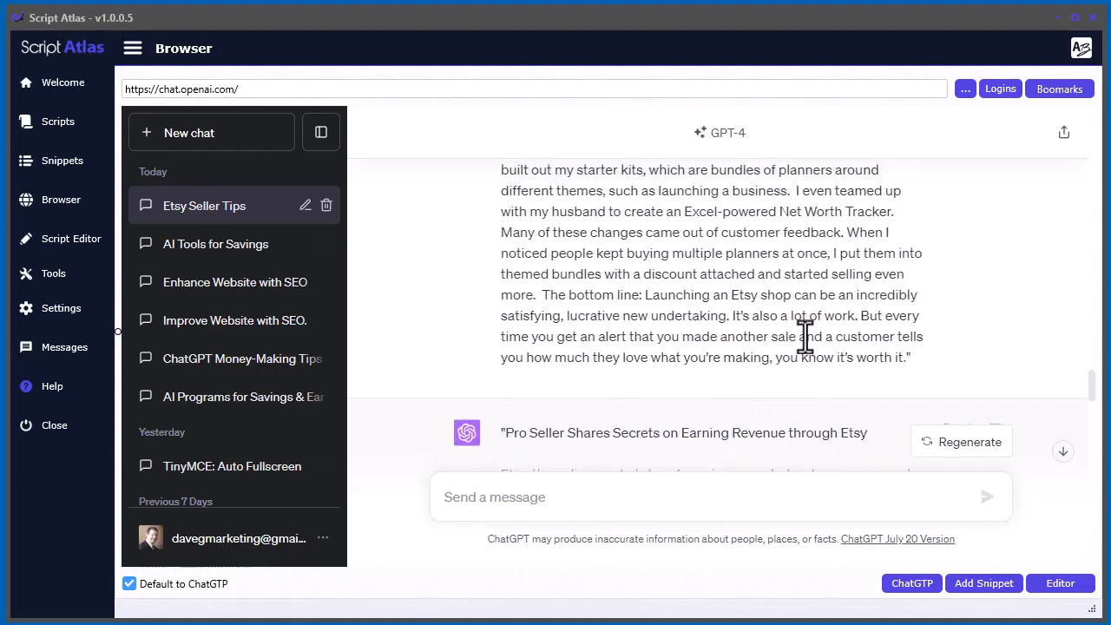
pyautogui.scroll(-20, 806, 337)
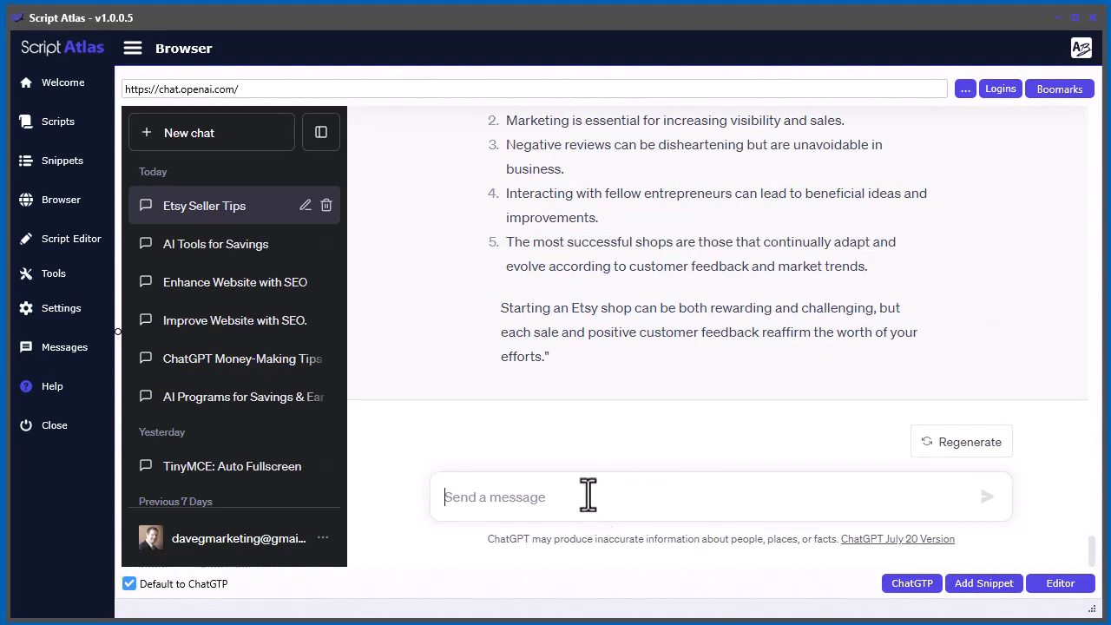
pyautogui.click(515, 500)
pyautogui.write('cp')
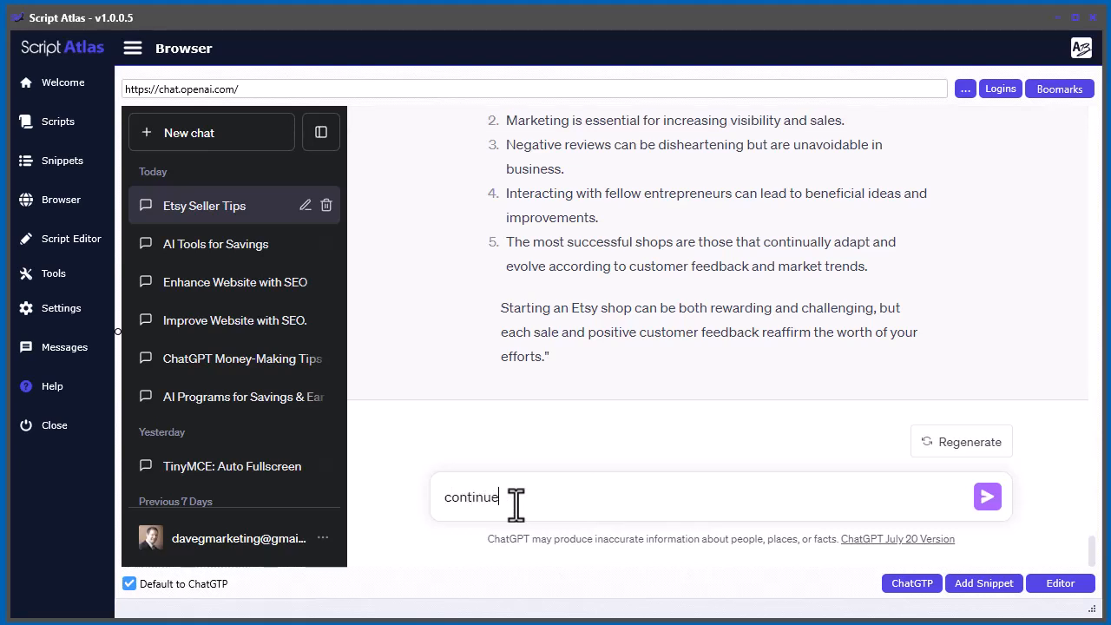
pyautogui.write('ntinue')
pyautogui.press('Return')
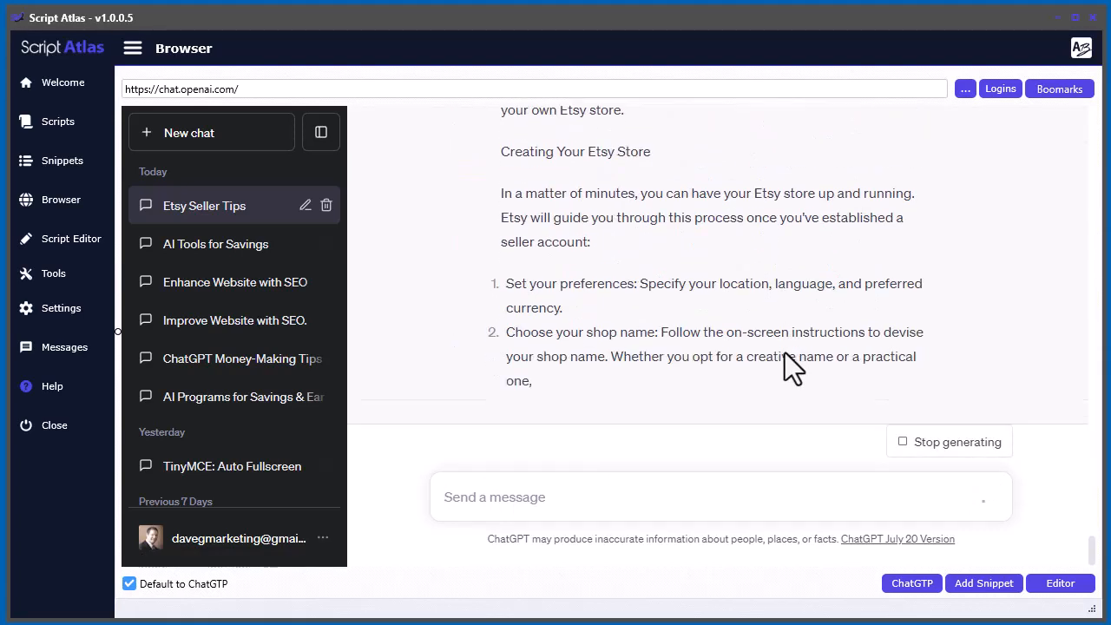
# Step: Read through the continued rewrite from "Commence Selling on Etsy" onward
pyautogui.scroll(8, 785, 352)
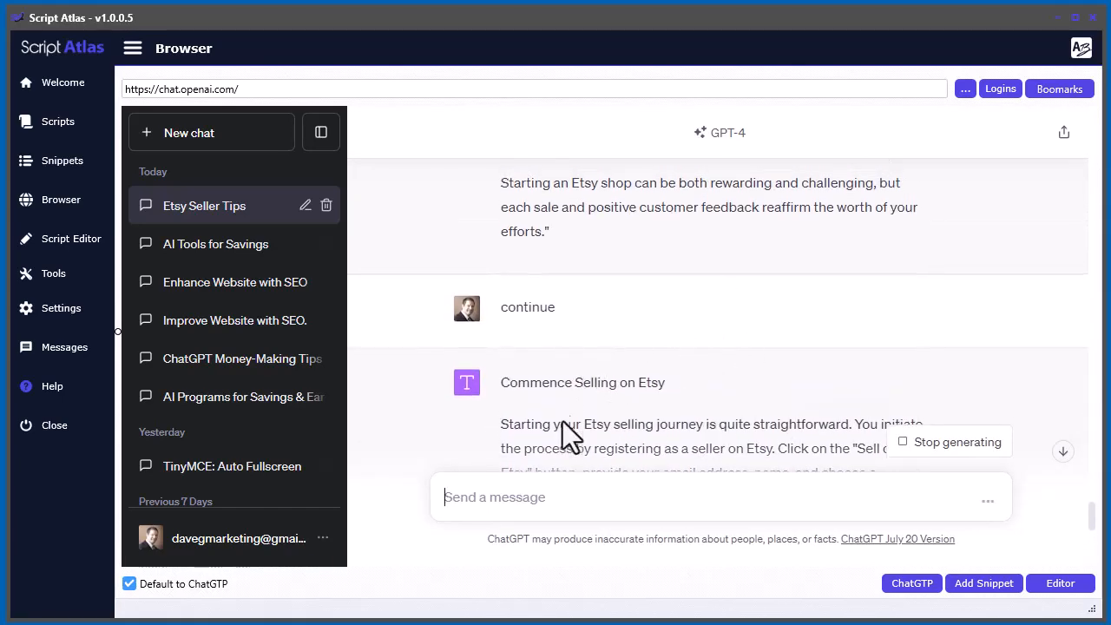
pyautogui.scroll(-5, 626, 390)
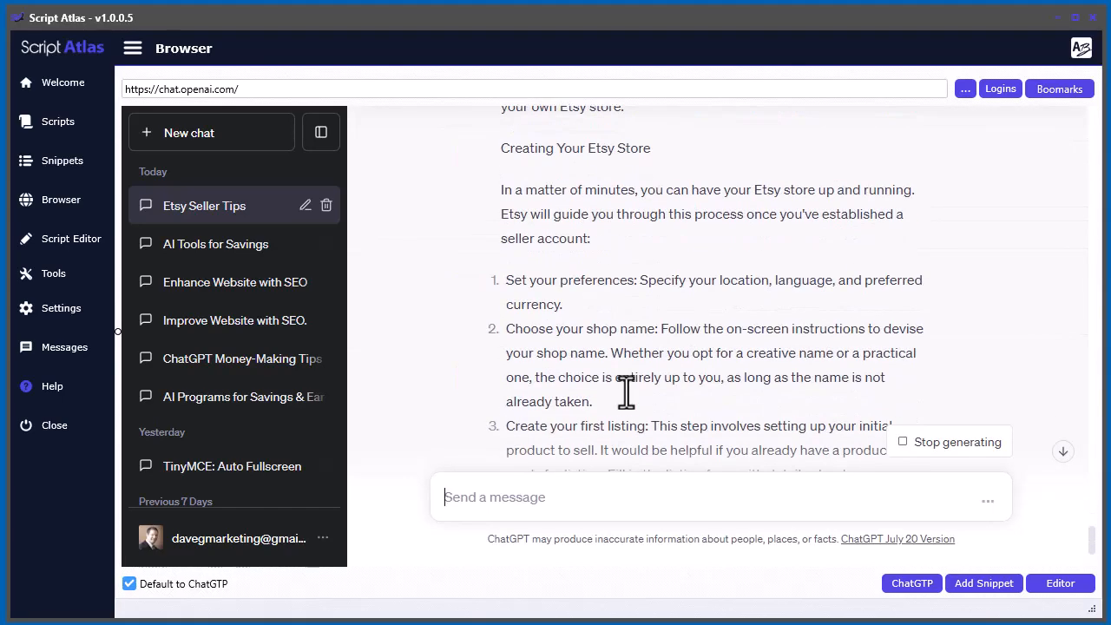
pyautogui.scroll(-2, 626, 390)
pyautogui.scroll(1, 627, 392)
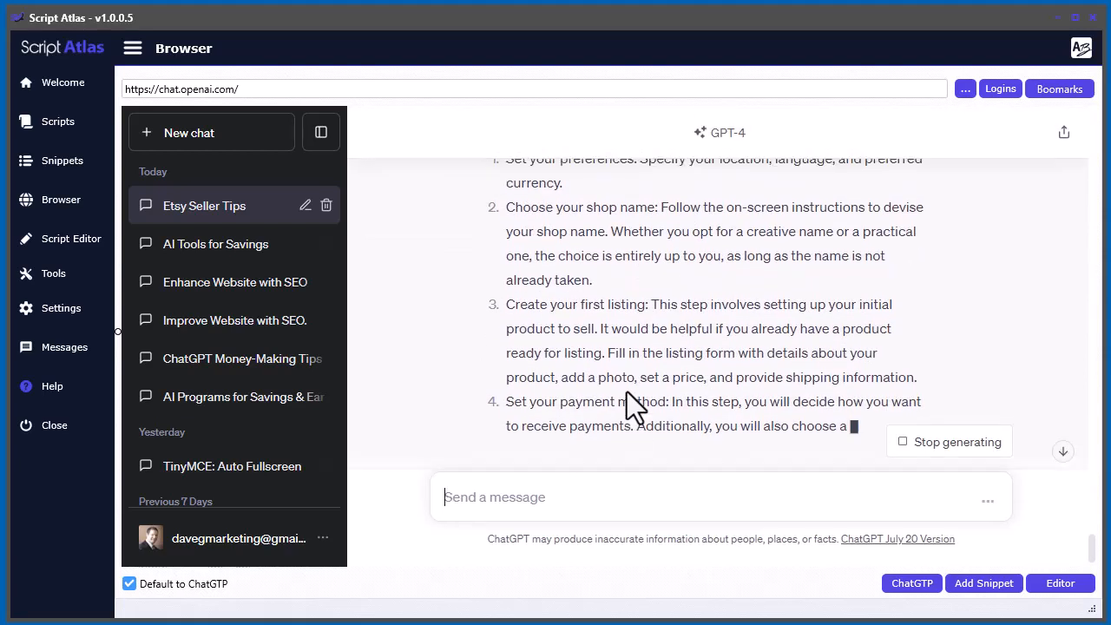
pyautogui.scroll(4, 626, 392)
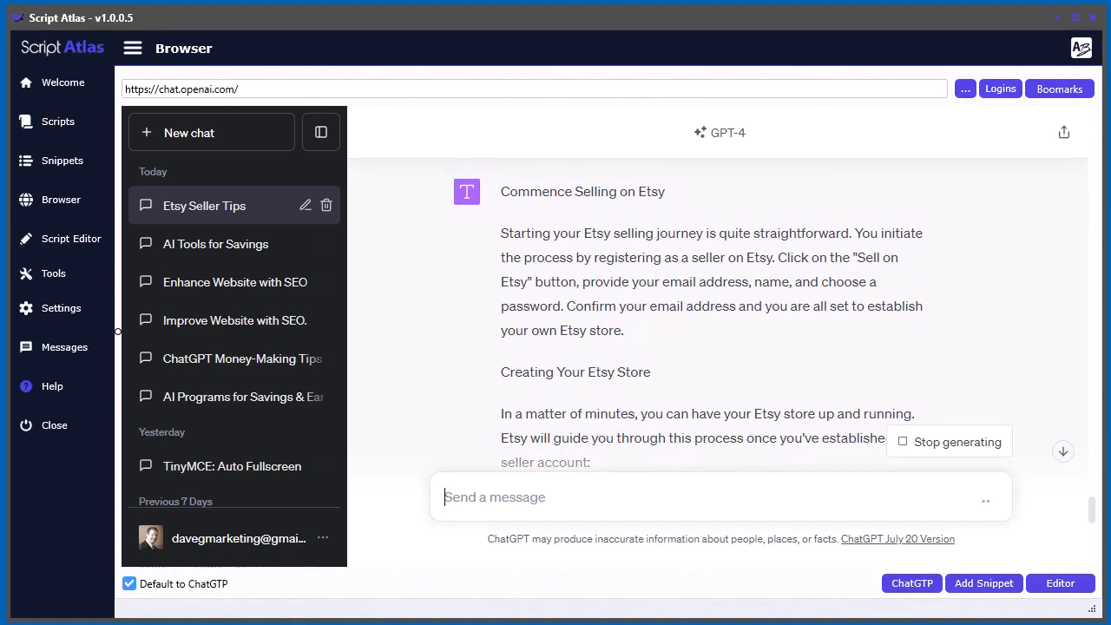
# Step: Bring the Script Editor back into view and look through the article's opening sections
pyautogui.moveTo(1110, 0); pyautogui.dragTo(715, 18)
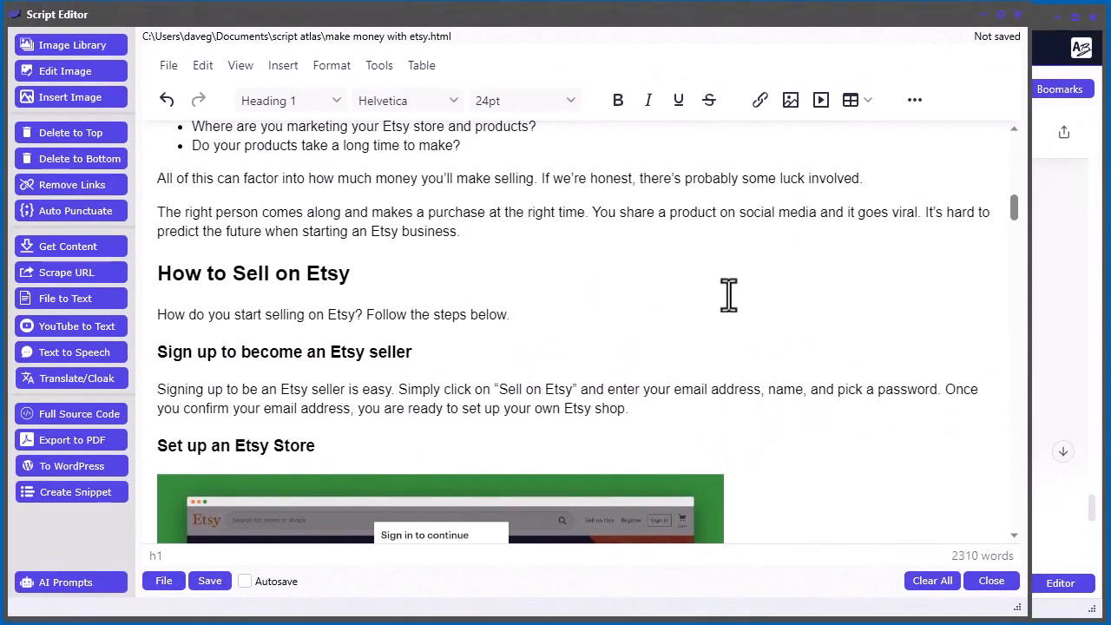
pyautogui.click(658, 324)
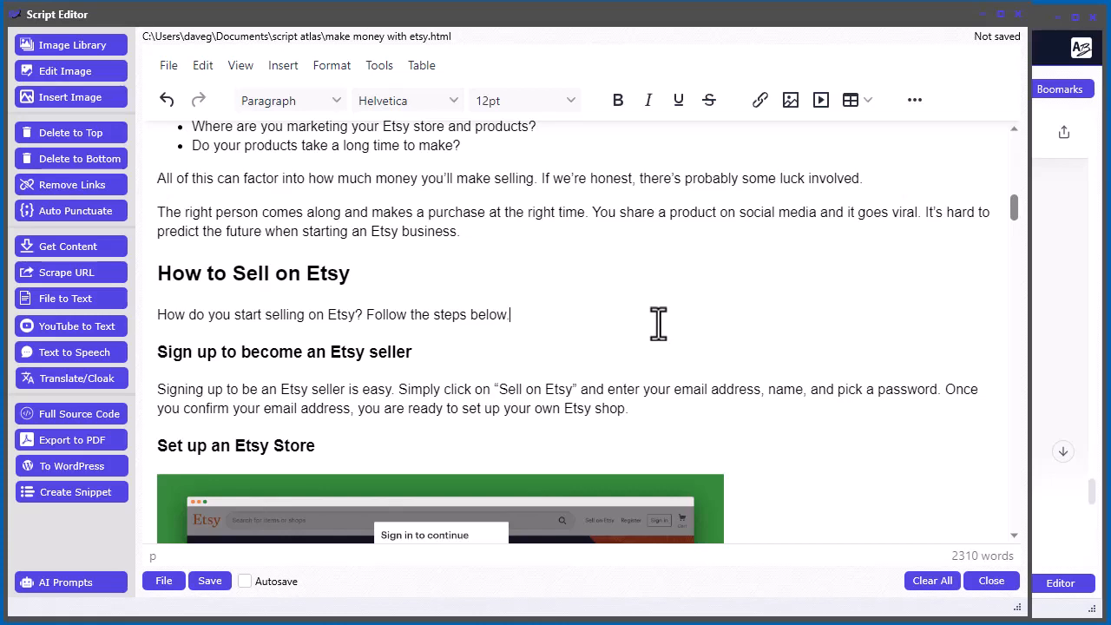
pyautogui.scroll(3, 658, 323)
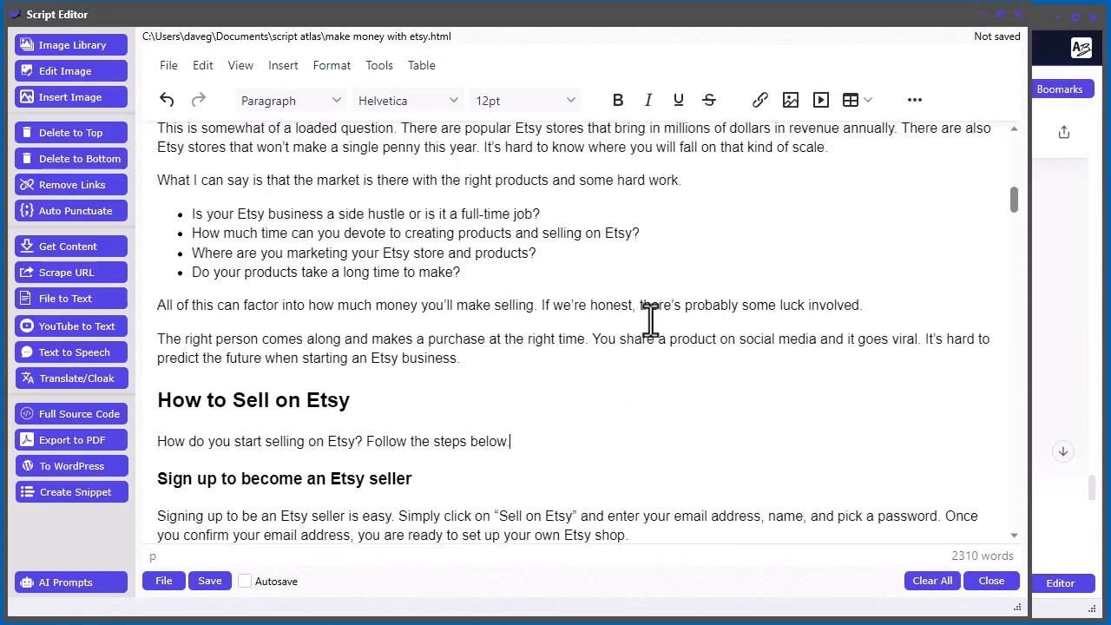
pyautogui.scroll(1, 651, 320)
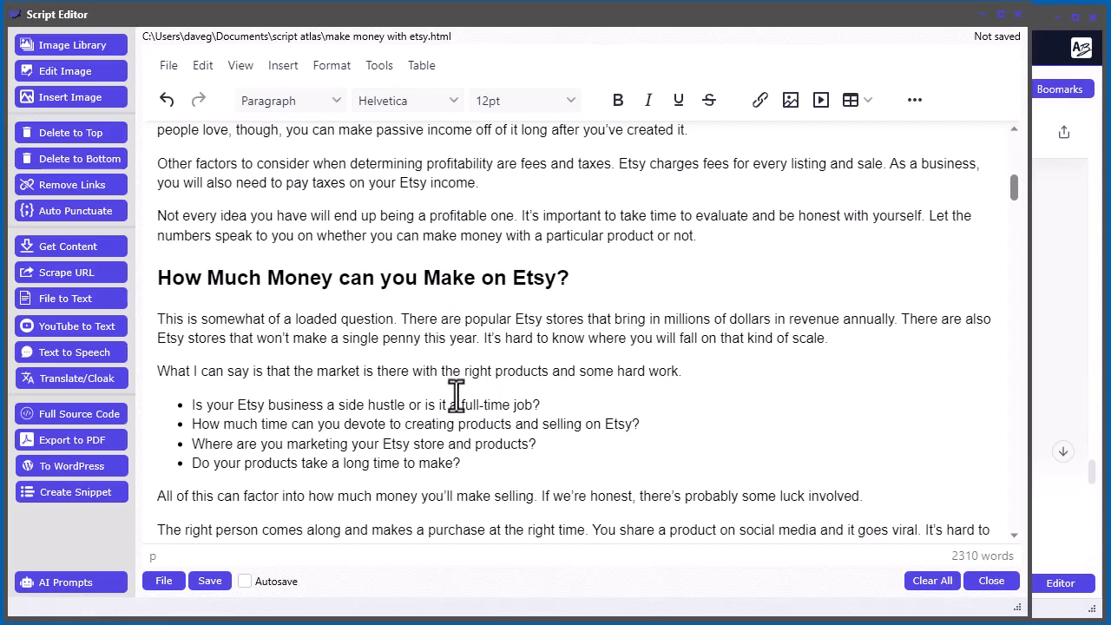
pyautogui.scroll(10, 556, 400)
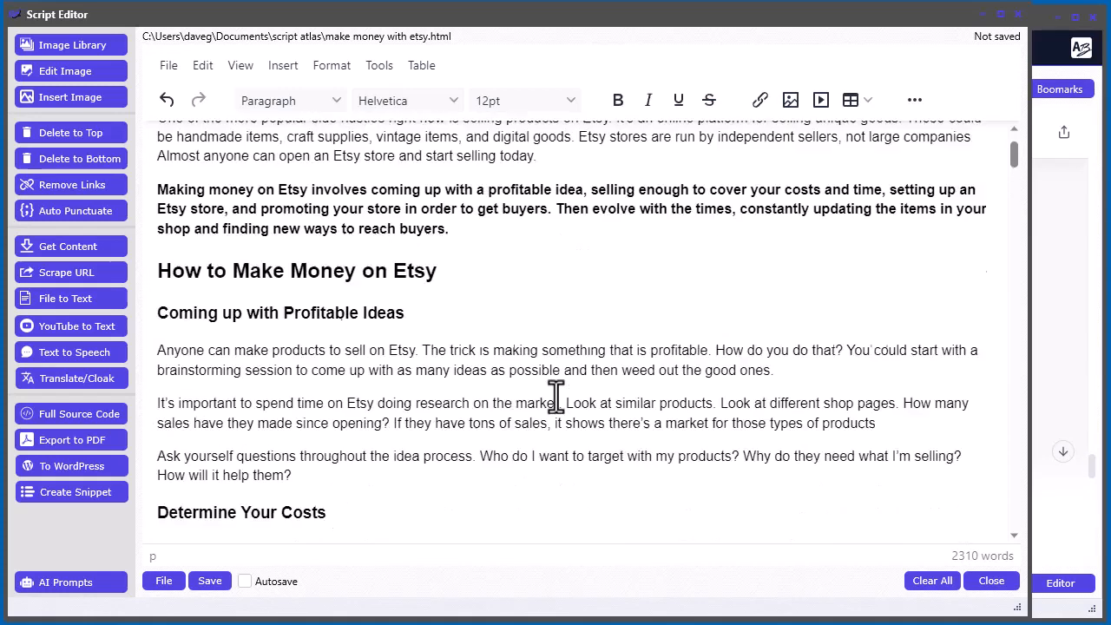
pyautogui.scroll(1, 555, 397)
pyautogui.scroll(-2, 537, 350)
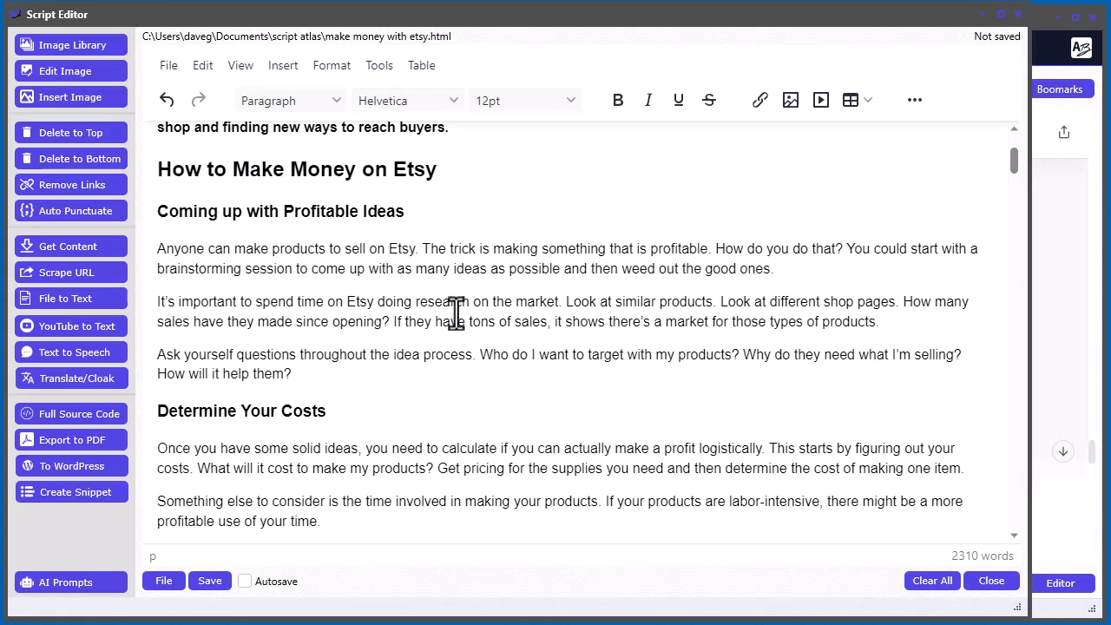
# Step: Switch to the browser and copy the two introductory paragraphs of the ptmoney.com article, leaving out the drop cap
pyautogui.moveTo(1110, 52); pyautogui.dragTo(571, 17)
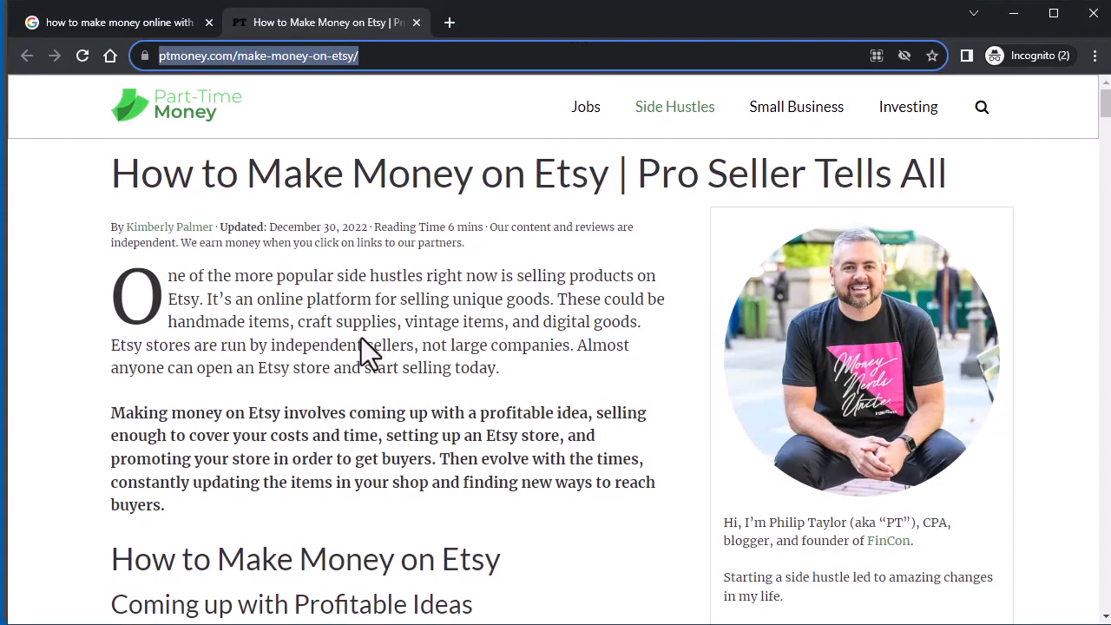
pyautogui.scroll(-2, 508, 356)
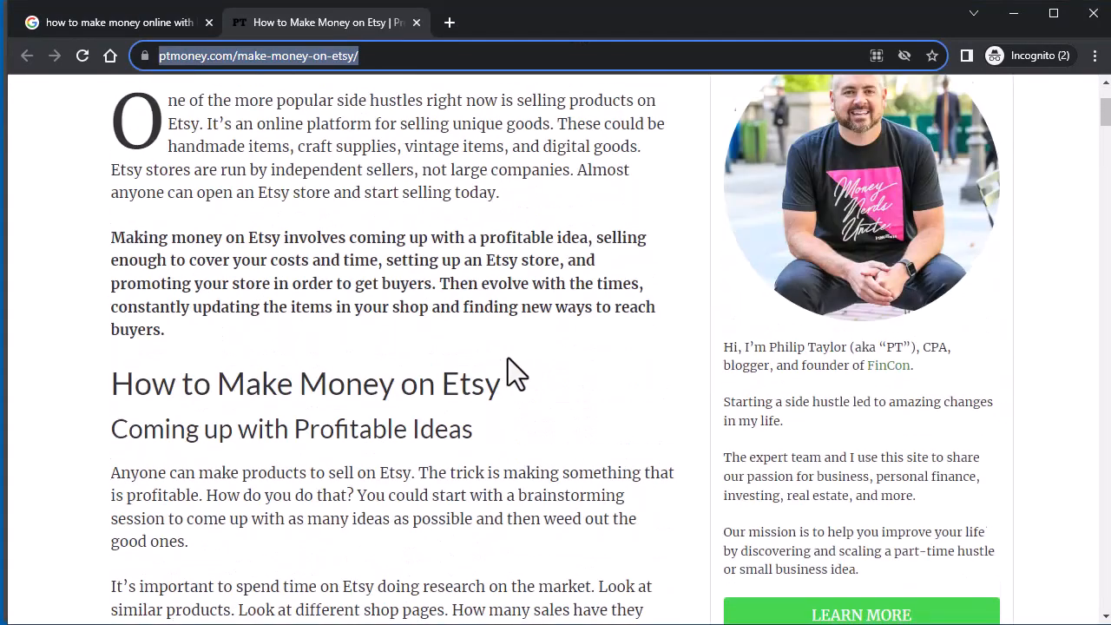
pyautogui.scroll(1, 494, 356)
pyautogui.scroll(1, 487, 353)
pyautogui.moveTo(153, 264); pyautogui.dragTo(437, 507)
pyautogui.rightClick(319, 380)
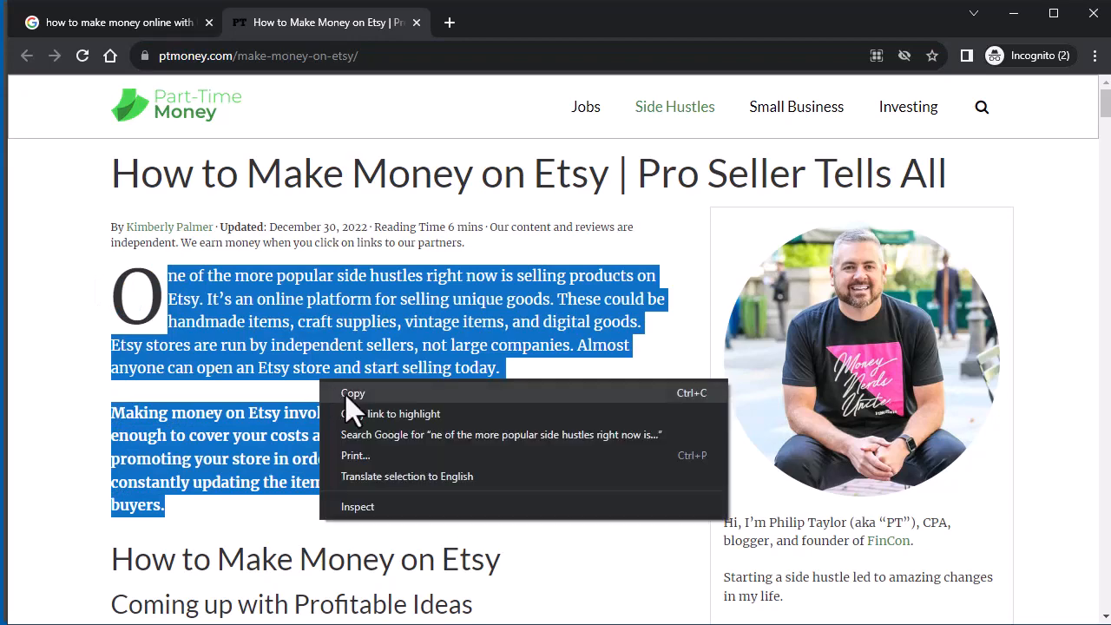
pyautogui.click(345, 390)
# Step: Return to the Script Editor and paste the copied text in a new paragraph after "How will it help them?"
pyautogui.hotkey('alt', 'Tab')
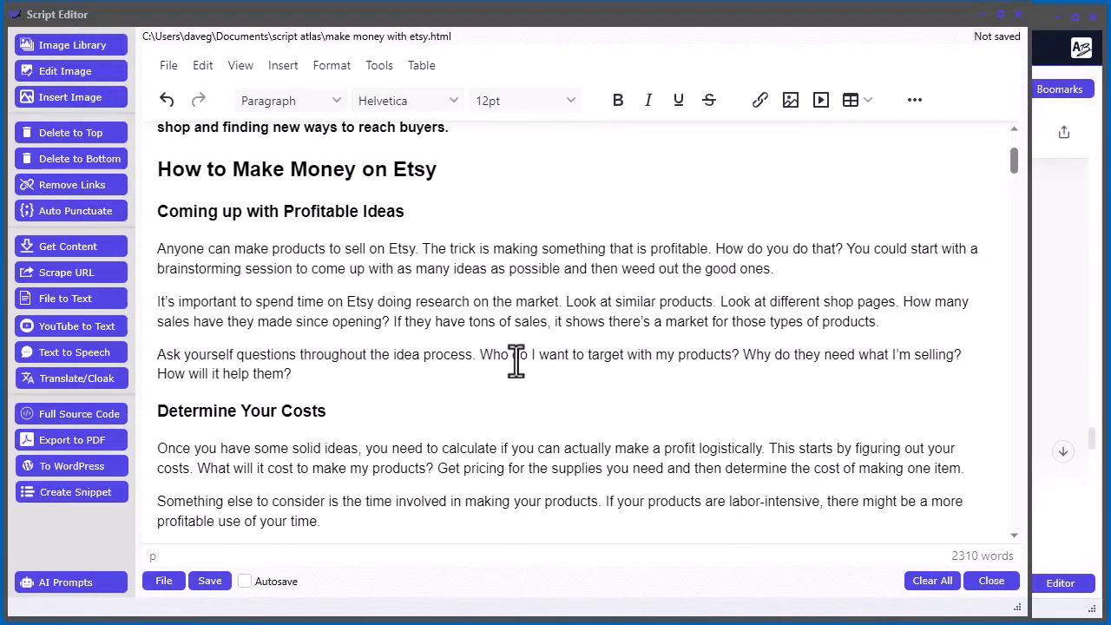
pyautogui.rightClick(517, 363)
pyautogui.click(464, 258)
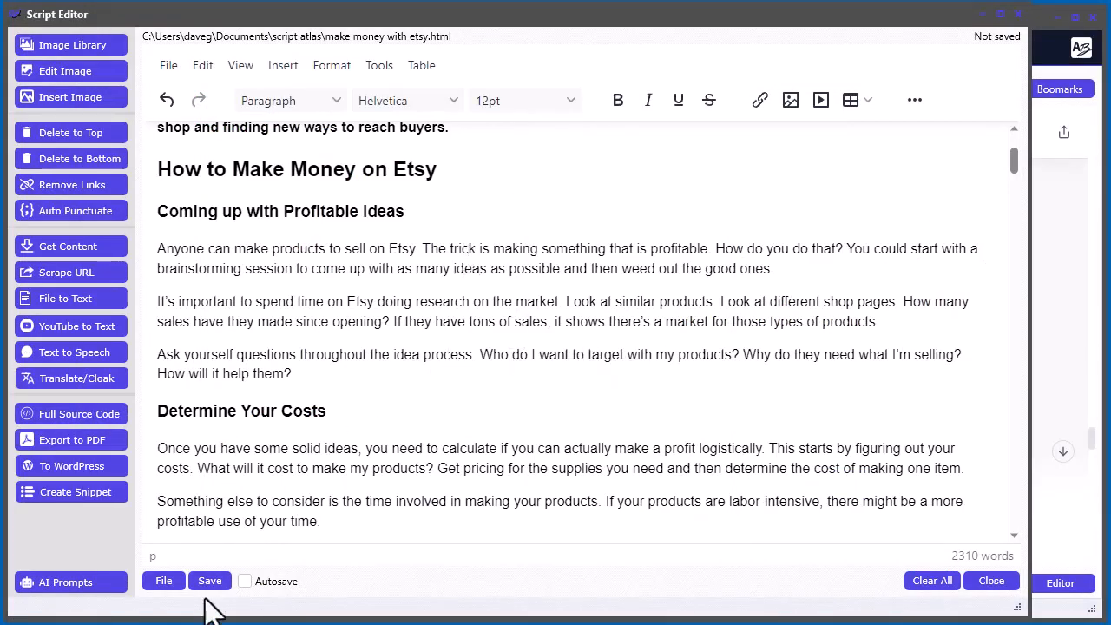
pyautogui.click(335, 380)
pyautogui.press('Return')
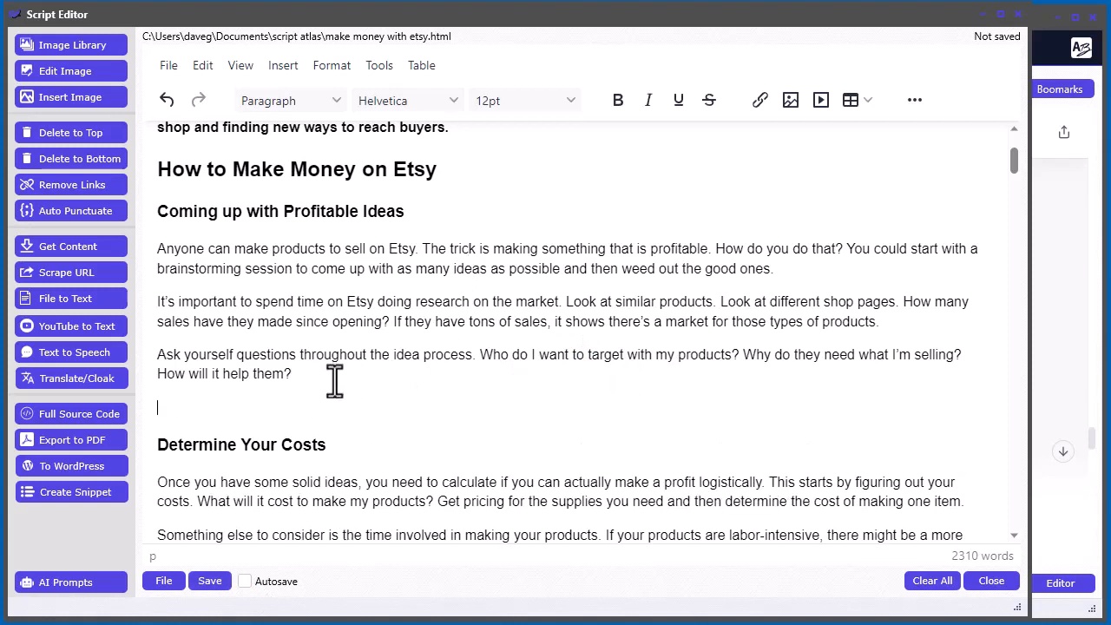
pyautogui.hotkey('ctrl', 'v')
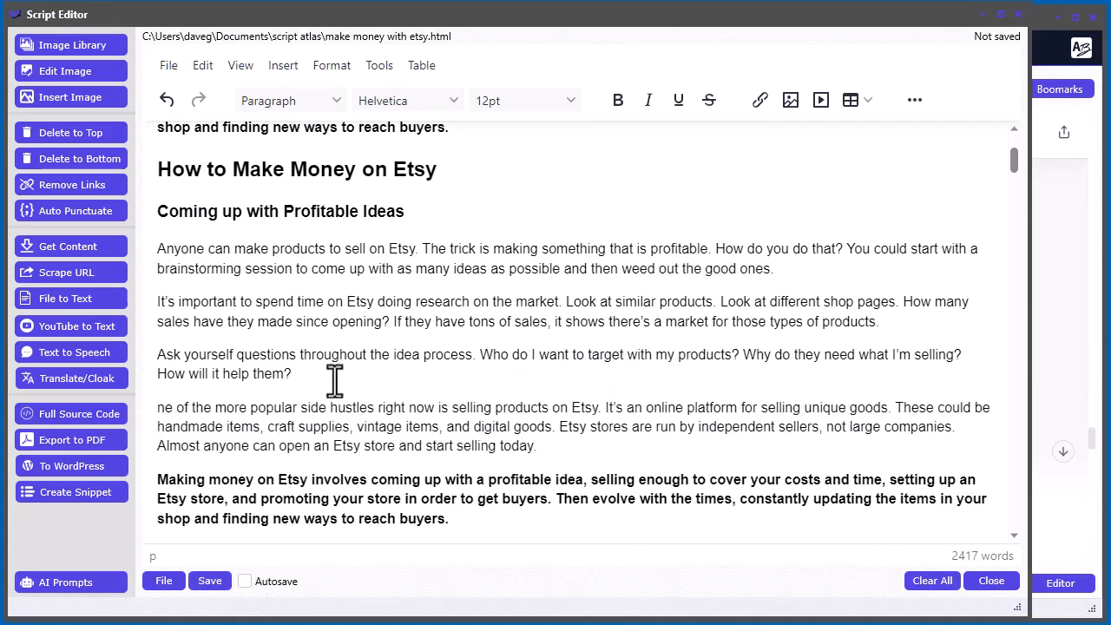
# Step: Paste the copied introduction again as plain text directly after the bold paragraph ending "new ways to reach buyers."
pyautogui.click(162, 582)
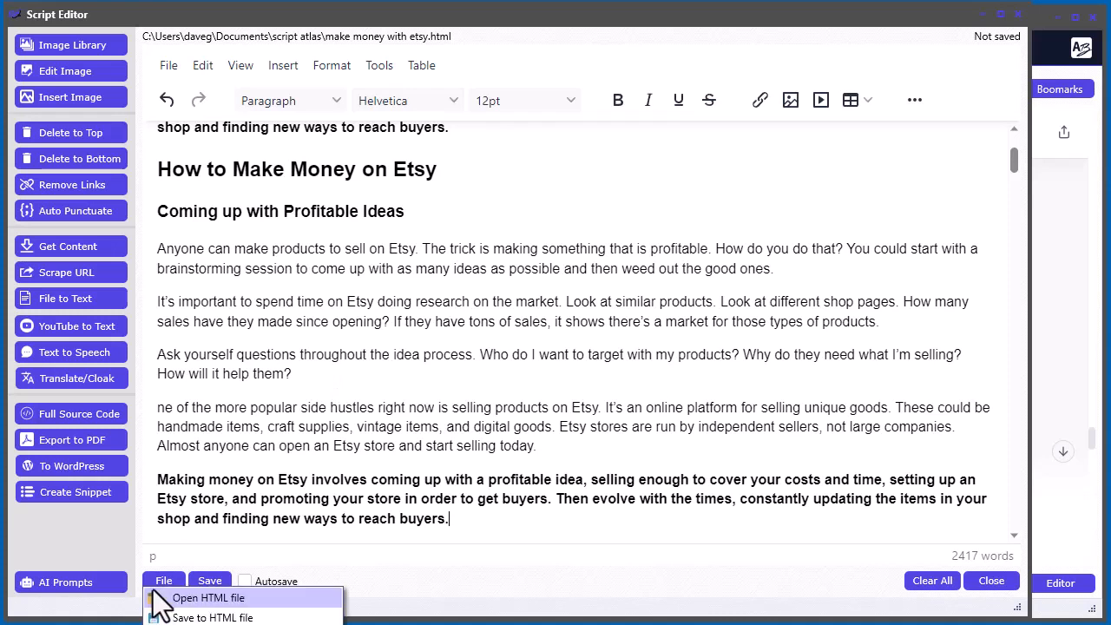
pyautogui.hotkey('ctrl', 'v')
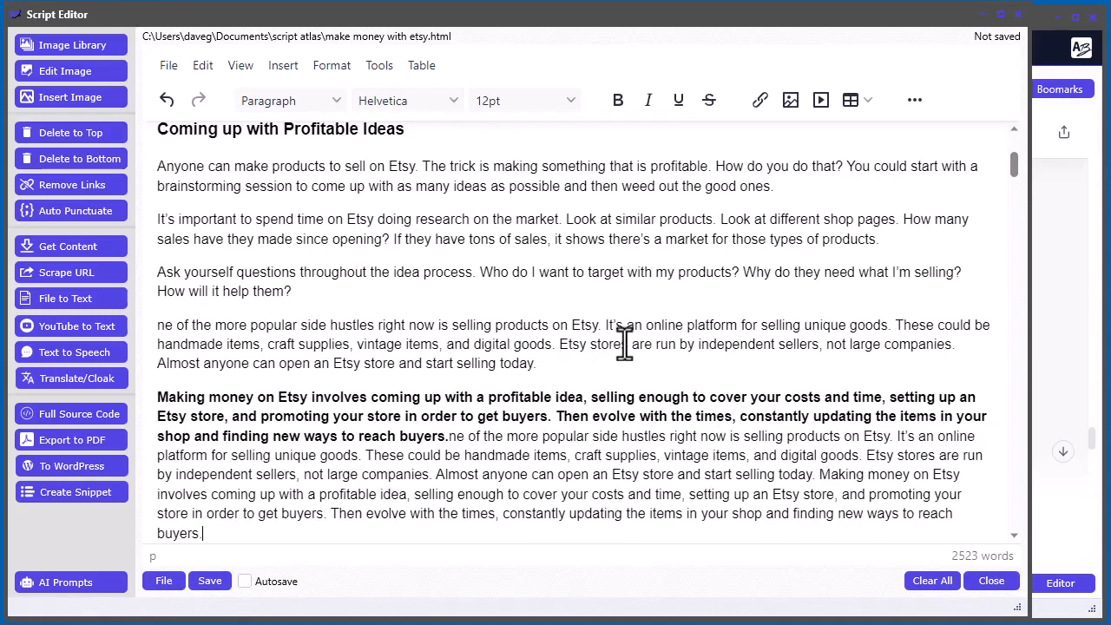
pyautogui.scroll(-2, 625, 347)
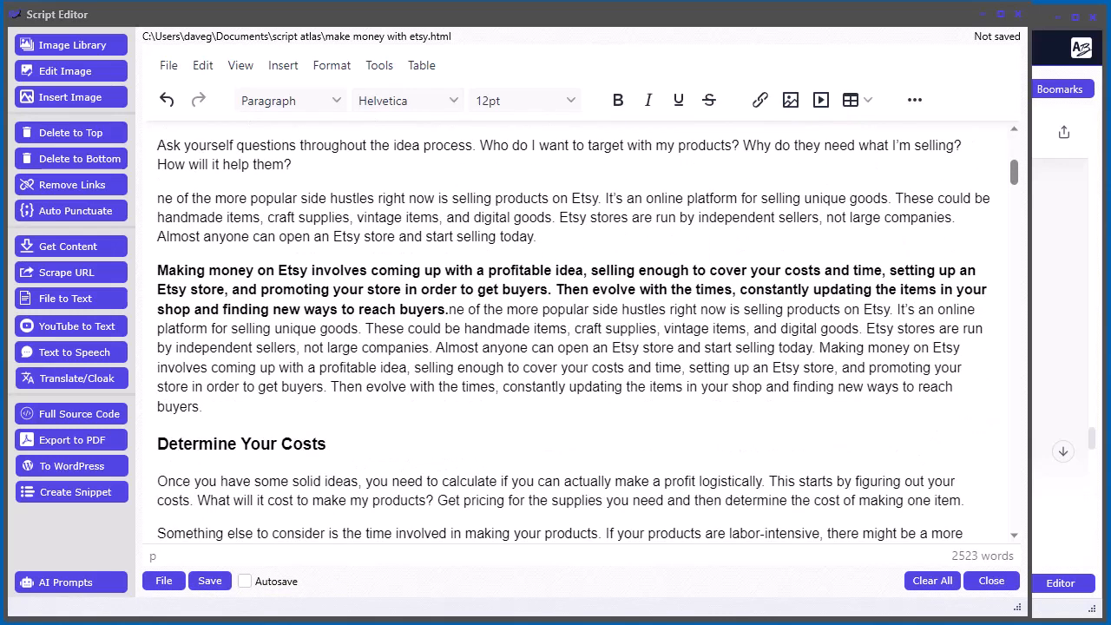
# Step: Switch to the browser and copy the ptmoney.com article from its title through the "Etsy's Seller Handbook" paragraph ending "Topics include:"
pyautogui.moveTo(1110, 108); pyautogui.dragTo(565, 24)
pyautogui.click(558, 227)
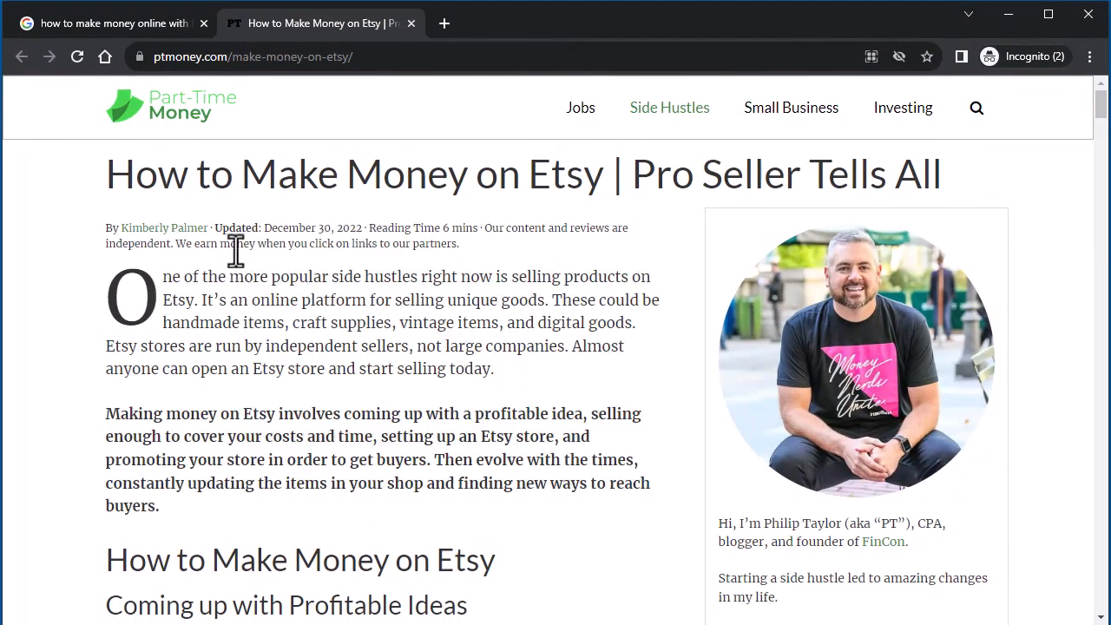
pyautogui.moveTo(102, 178); pyautogui.dragTo(607, 292)
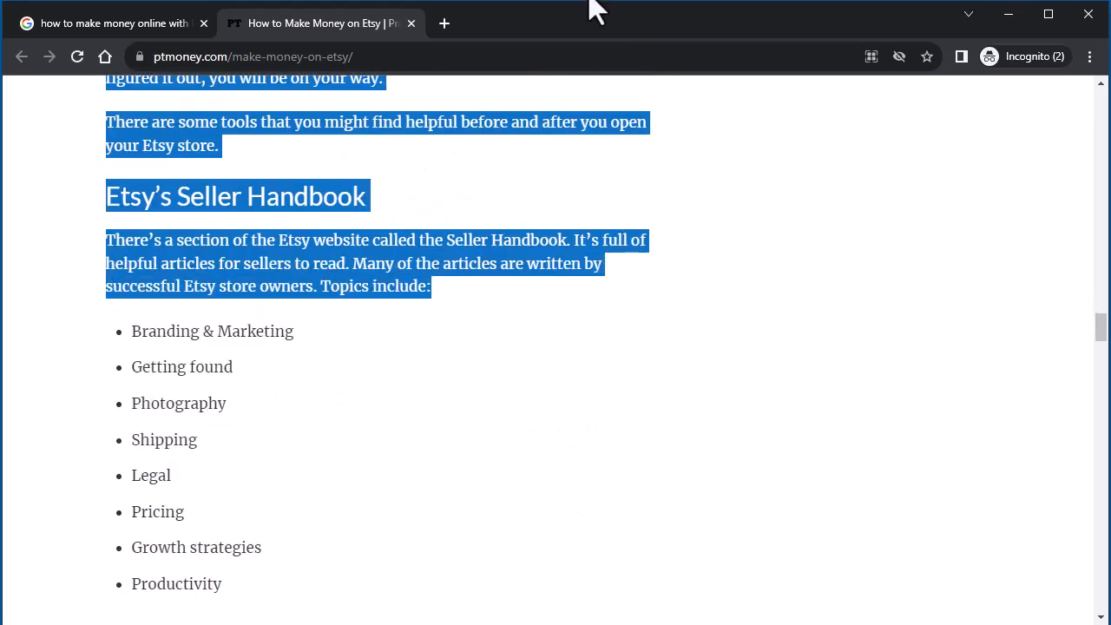
# Step: Return to the Script Editor, clear all its content, and paste the copied part of the article
pyautogui.hotkey('alt', 'Tab')
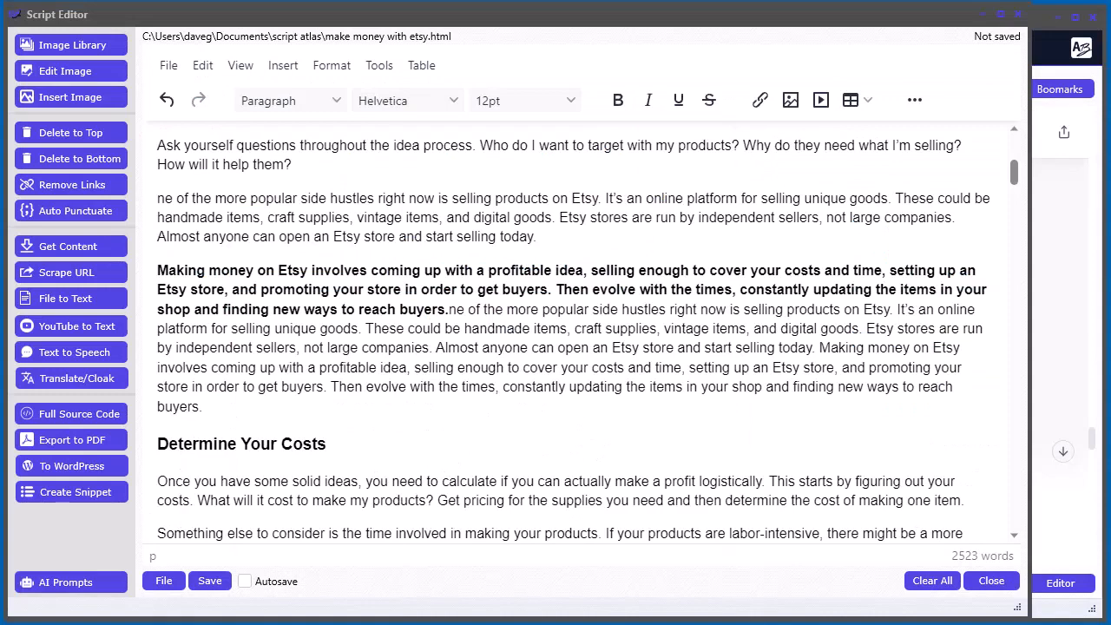
pyautogui.click(922, 584)
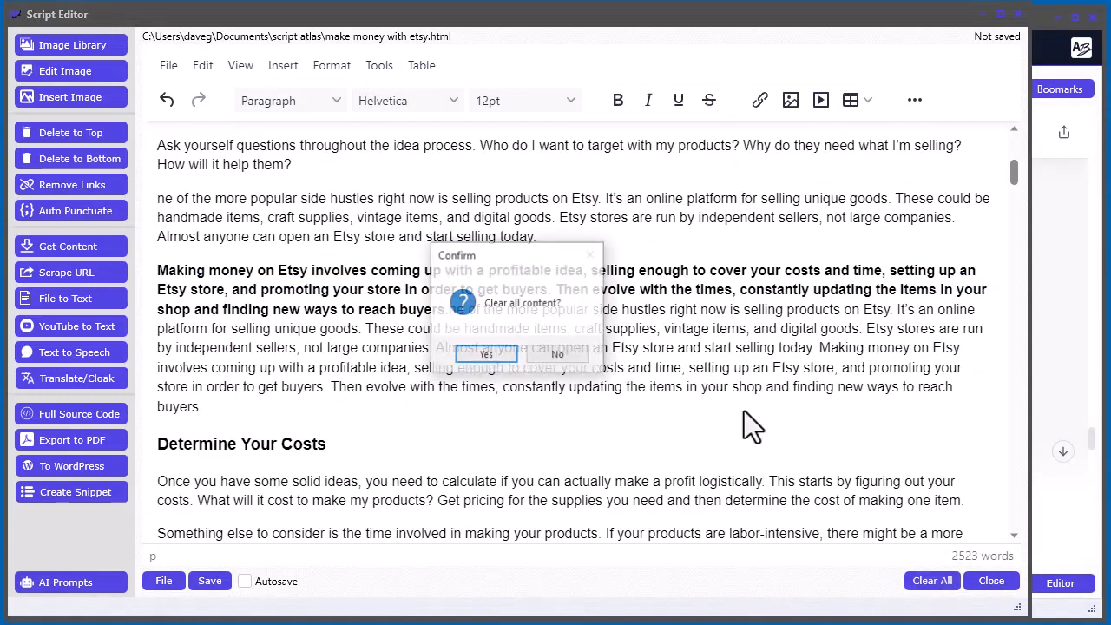
pyautogui.click(493, 356)
pyautogui.hotkey('ctrl', 'v')
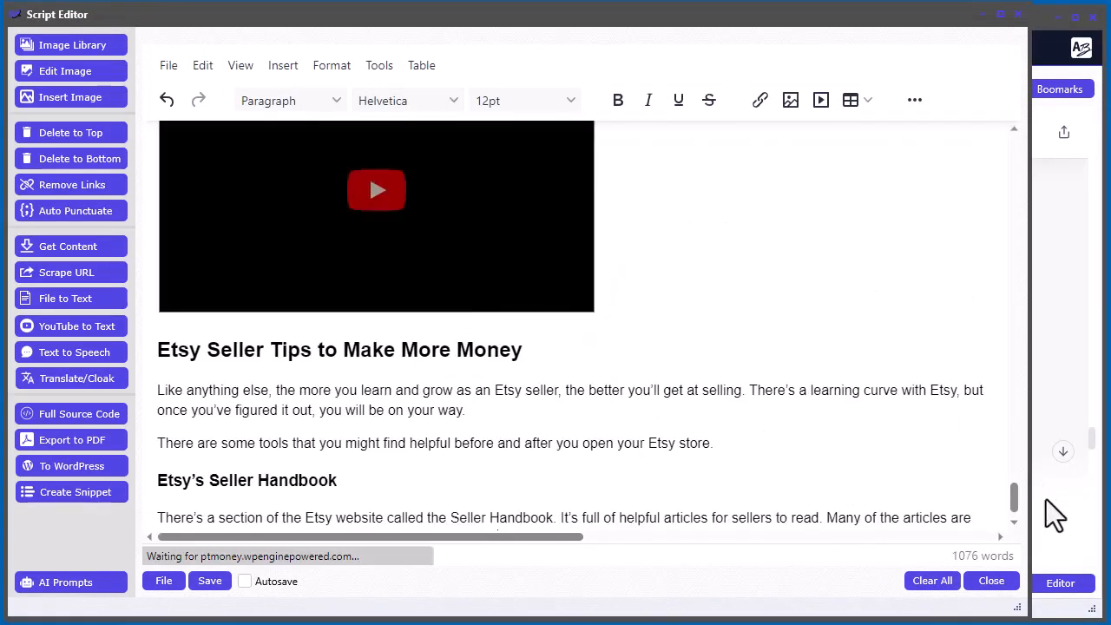
pyautogui.moveTo(1004, 501)
pyautogui.mouseDown()
pyautogui.moveTo(1017, 149)
pyautogui.moveTo(1007, 515)
pyautogui.mouseUp()
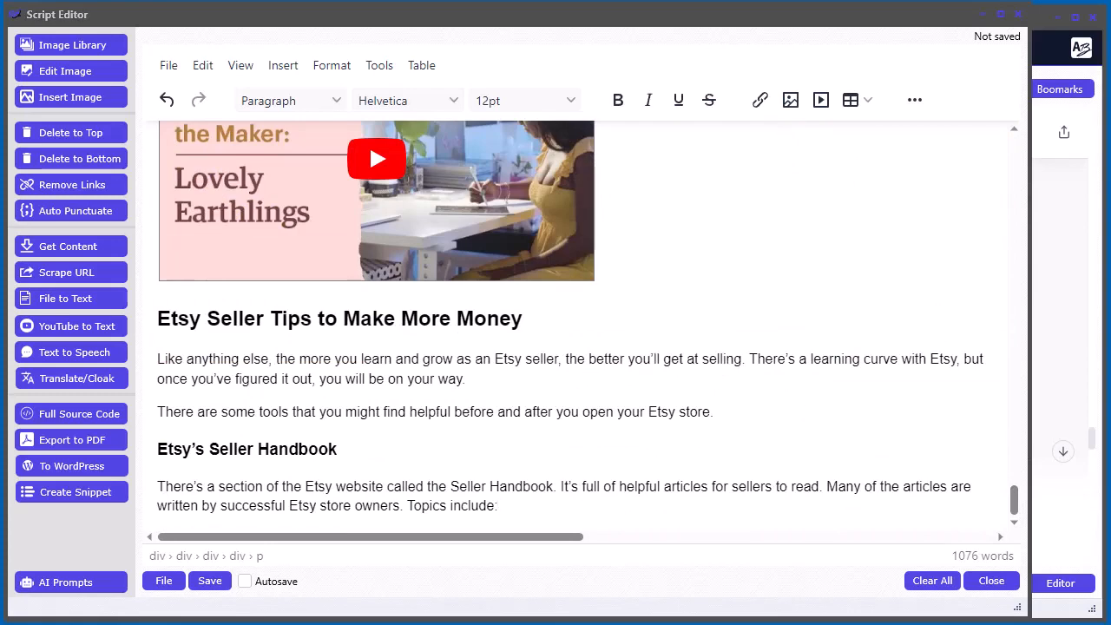
pyautogui.moveTo(1110, 121); pyautogui.dragTo(1110, 49)
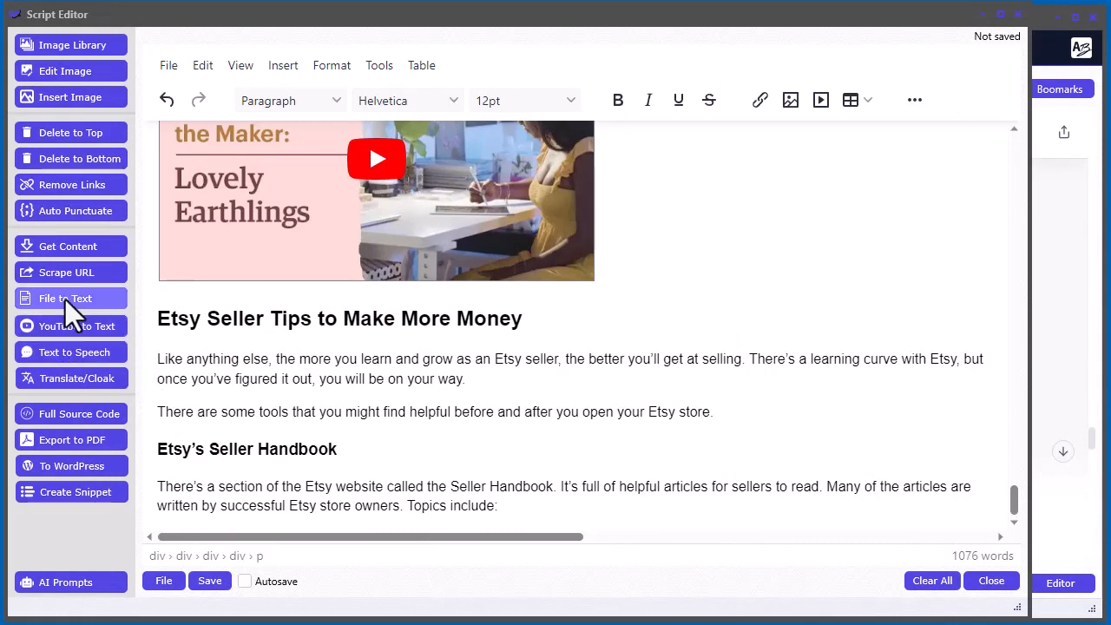
pyautogui.click(77, 274)
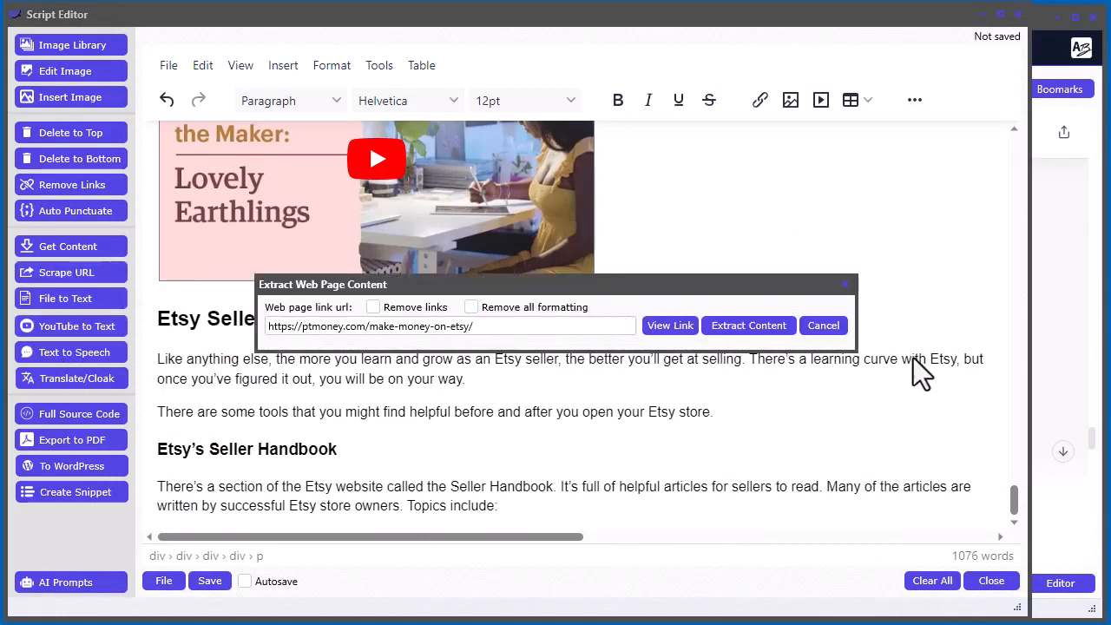
pyautogui.click(846, 284)
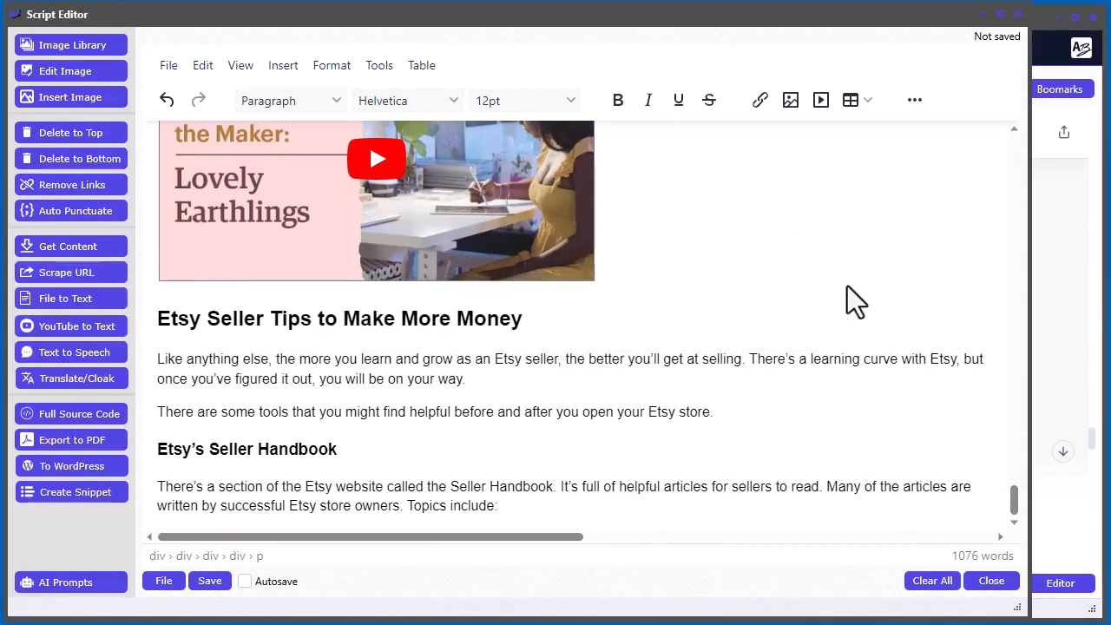
# Step: Switch to the browser and copy the whole Etsy article from its beginning through "The bottom line" paragraph, stopping before "Keep Reading:"
pyautogui.moveTo(1110, 52); pyautogui.dragTo(553, 37)
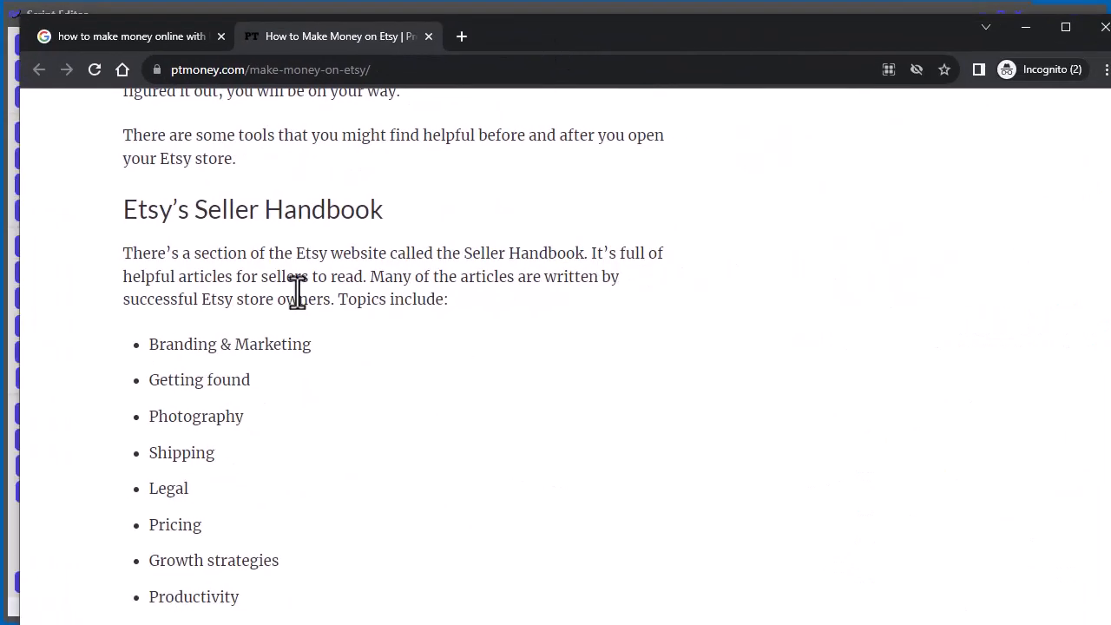
pyautogui.scroll(2, 304, 304)
pyautogui.scroll(2, 310, 315)
pyautogui.scroll(-10, 309, 315)
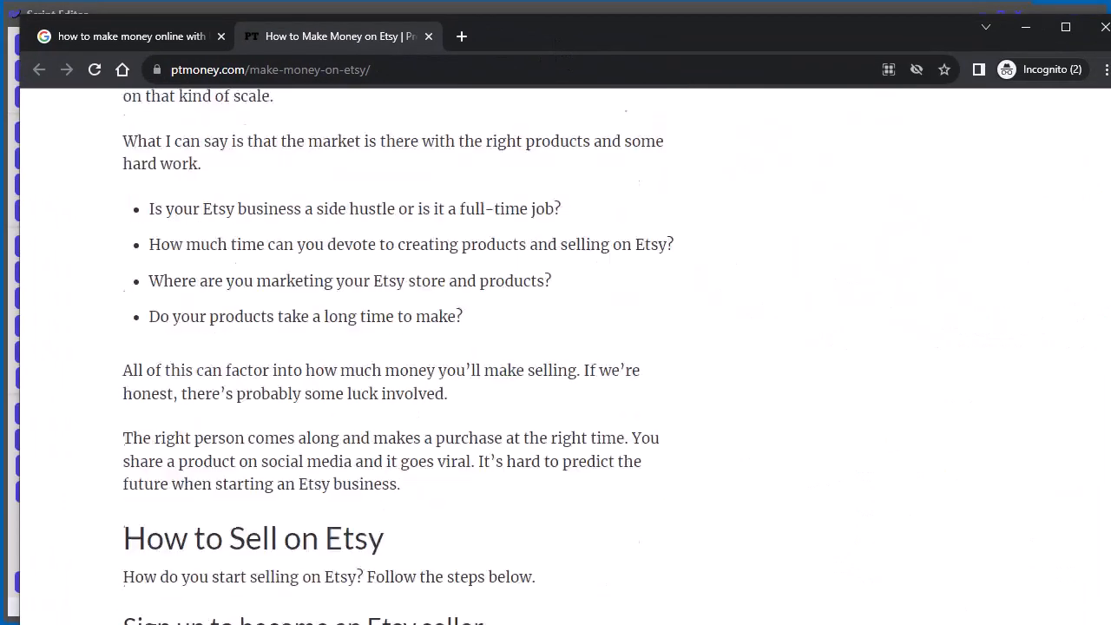
pyautogui.scroll(6, 347, 347)
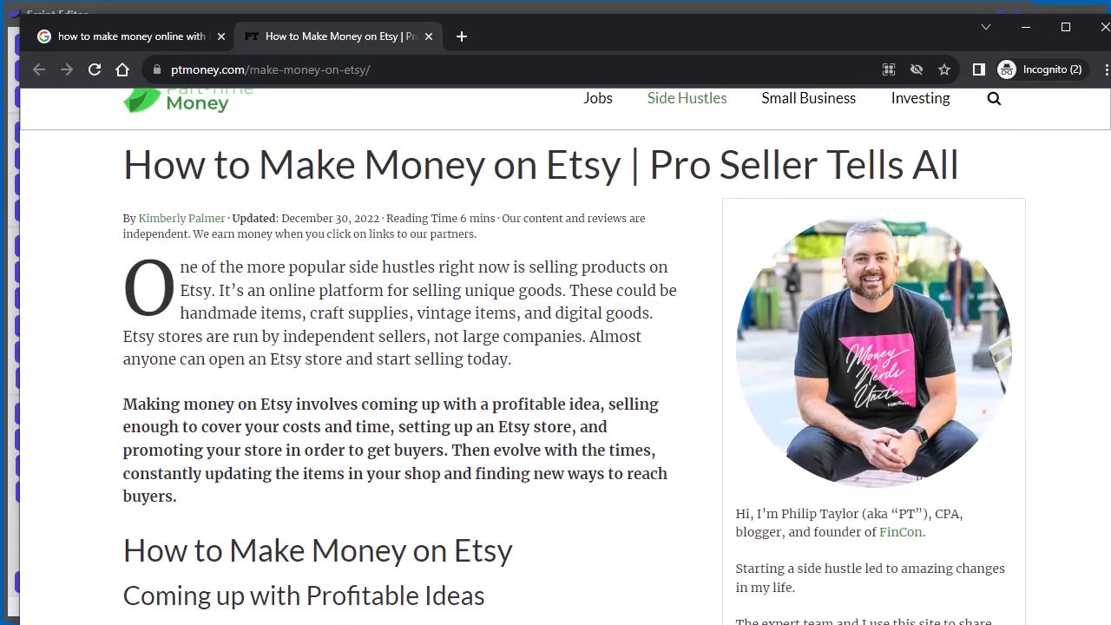
pyautogui.scroll(-20, 1099, 353)
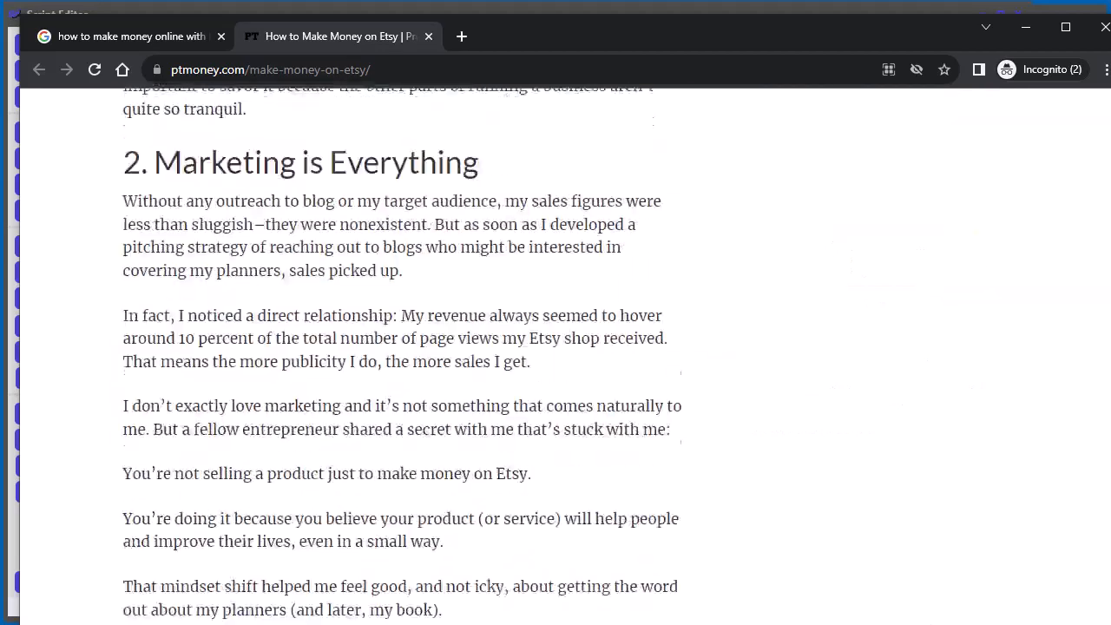
pyautogui.scroll(-20, 1099, 353)
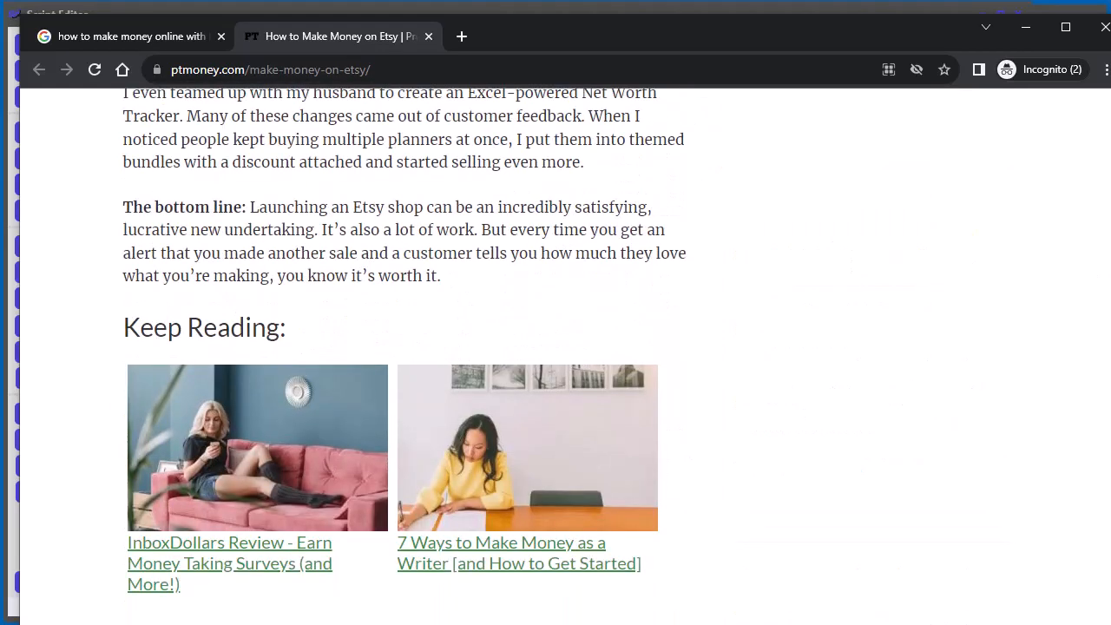
pyautogui.keyDown('shift'); pyautogui.click(447, 277); pyautogui.keyUp('shift')
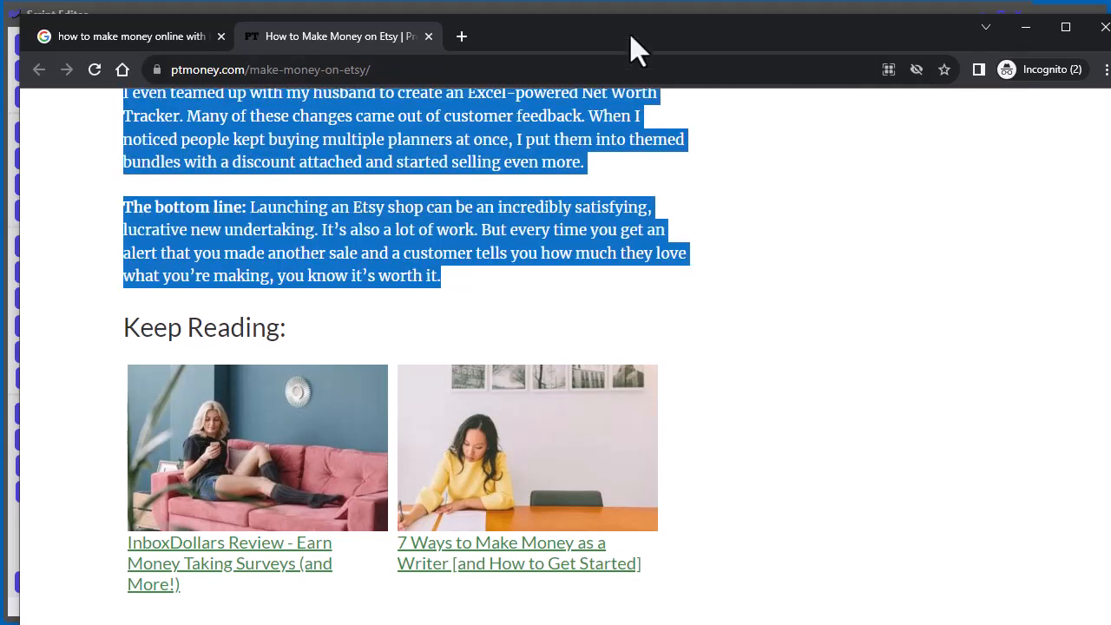
# Step: Return to the Script Editor, clear all its content, paste the complete copied article, and check that it reaches "The bottom line" paragraph
pyautogui.hotkey('alt', 'Tab')
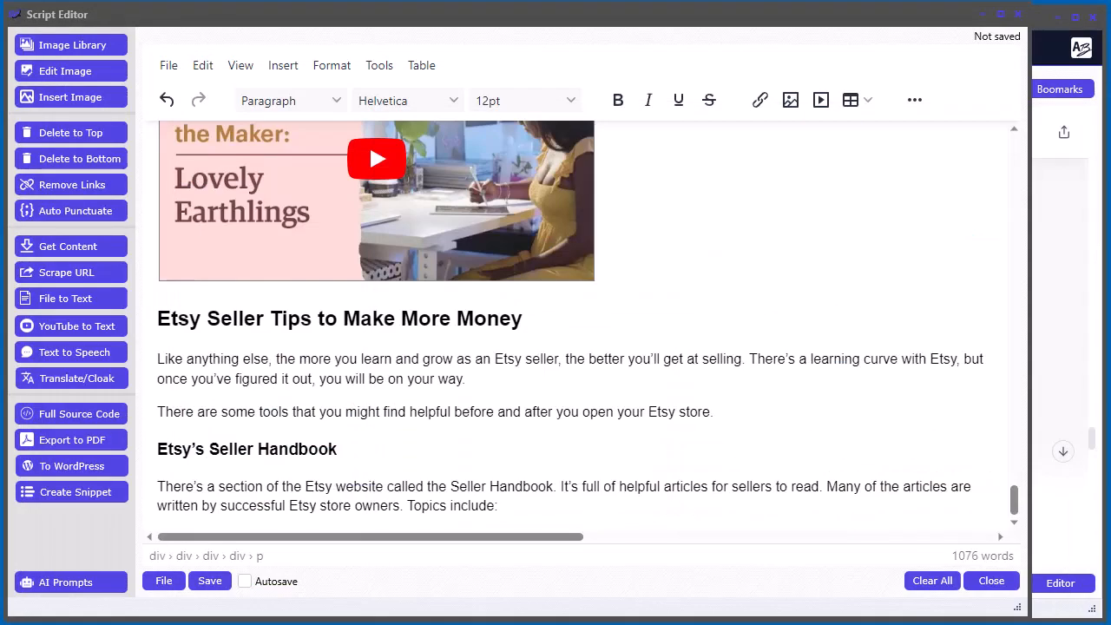
pyautogui.click(936, 584)
pyautogui.click(501, 352)
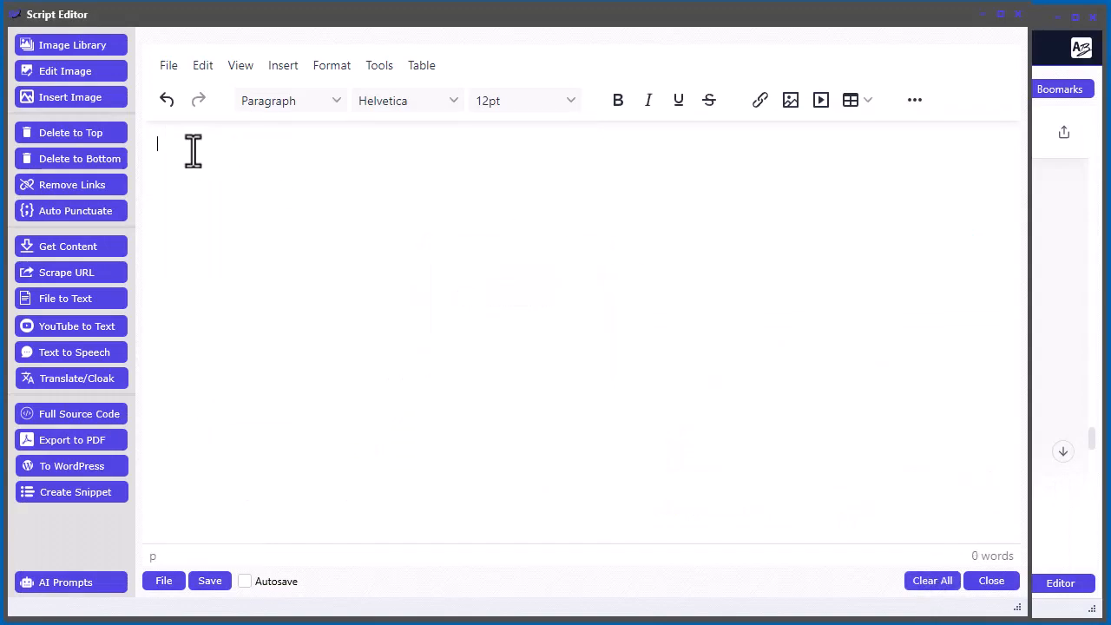
pyautogui.hotkey('ctrl', 'v')
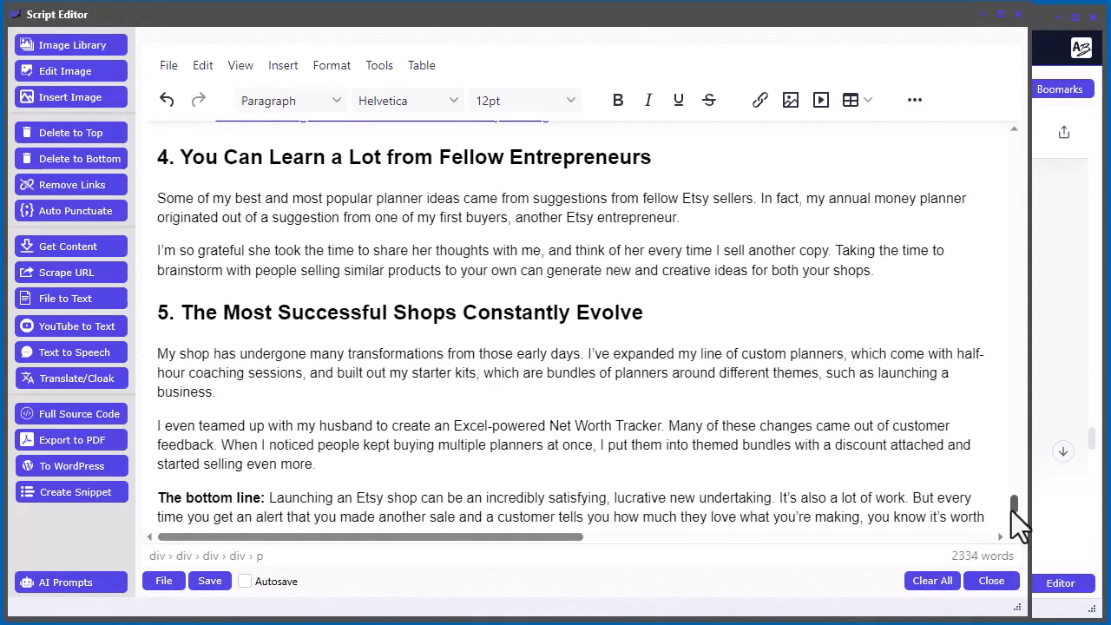
pyautogui.moveTo(1013, 511); pyautogui.dragTo(1024, 539)
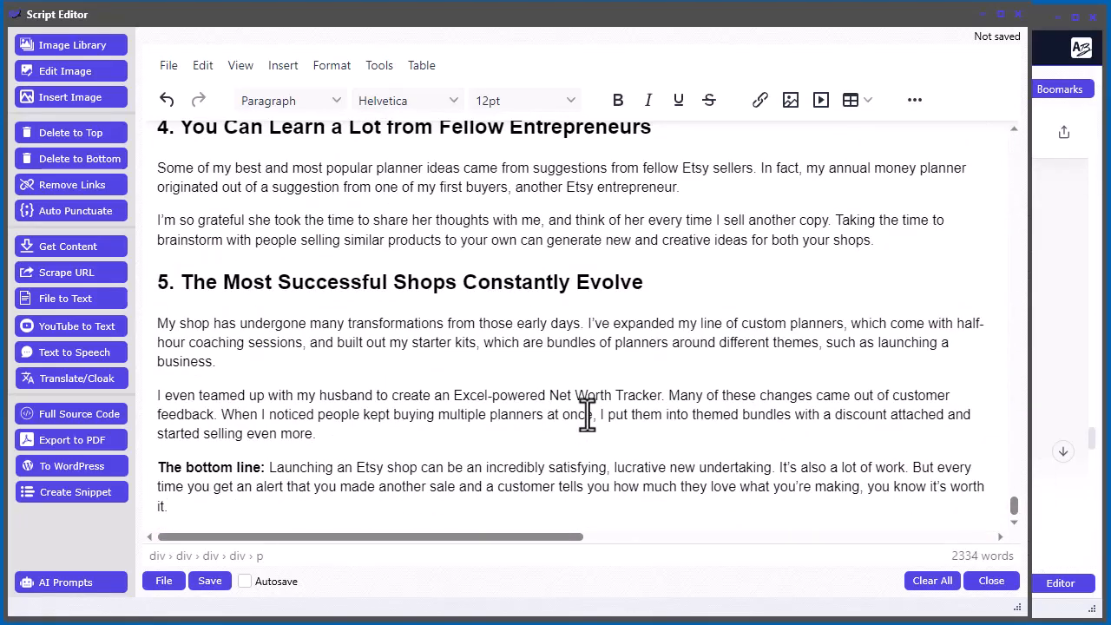
pyautogui.moveTo(488, 21)
pyautogui.mouseDown()
pyautogui.moveTo(1101, 80)
pyautogui.moveTo(497, 21)
pyautogui.mouseUp()
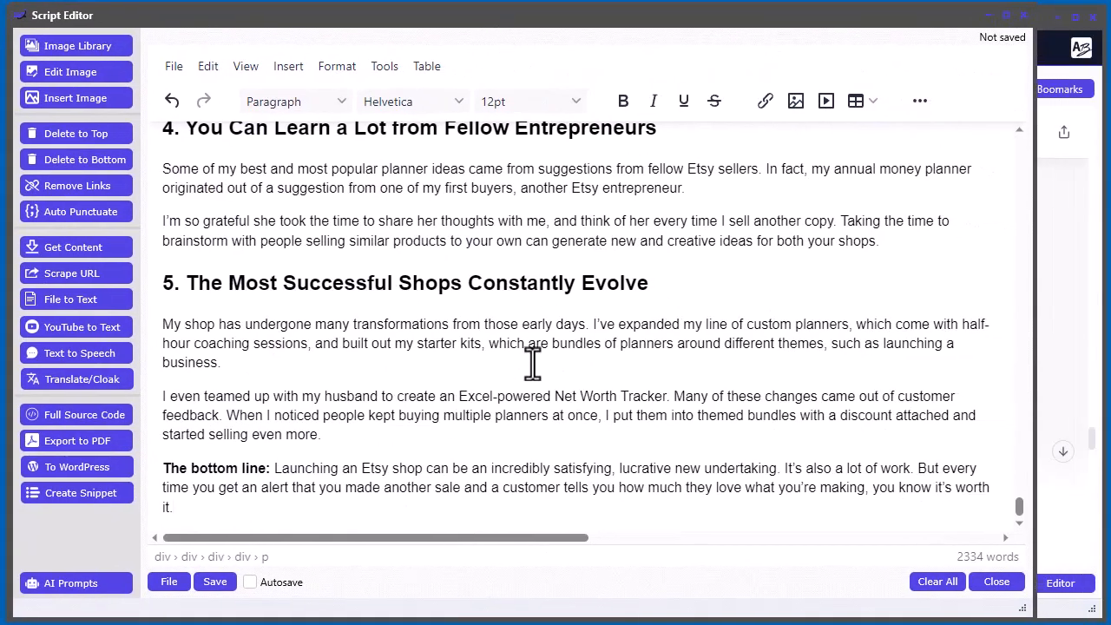